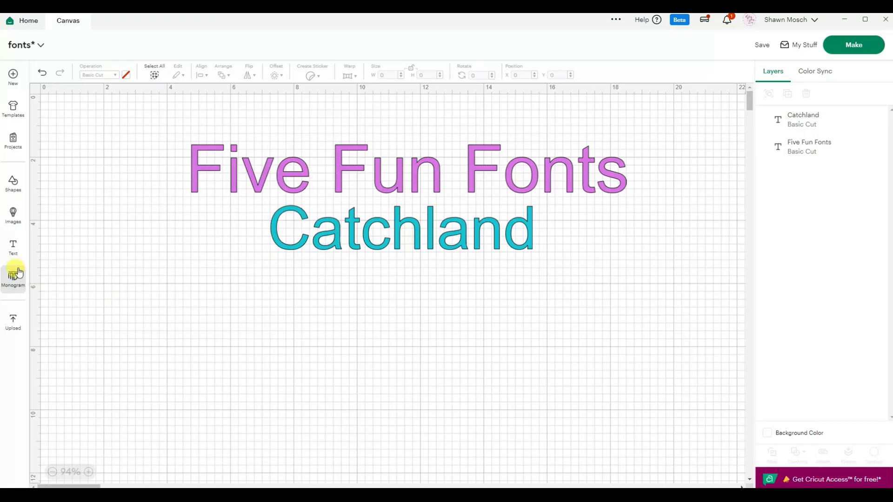
Step: Add a text with the person's first name below the Catchland line and enlarge it to about 8.95 x 2.25 in
click(14, 251)
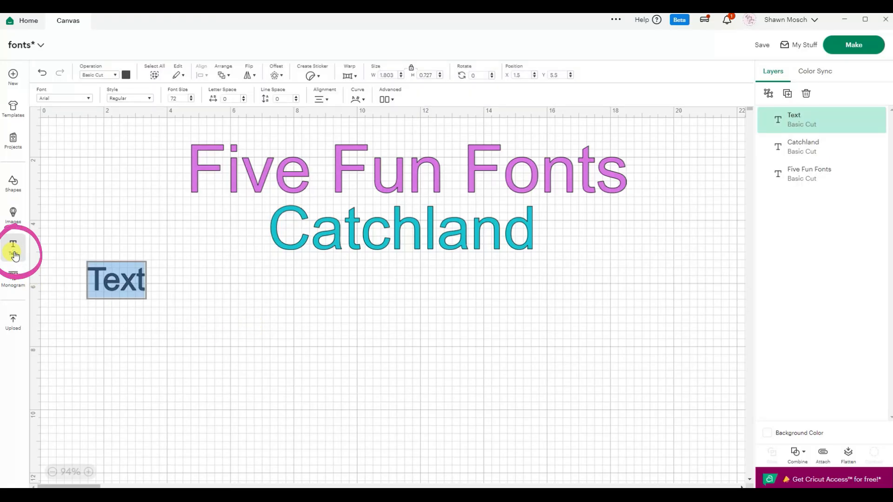
text(Shawn)
click(213, 307)
drag(167, 286, 421, 333)
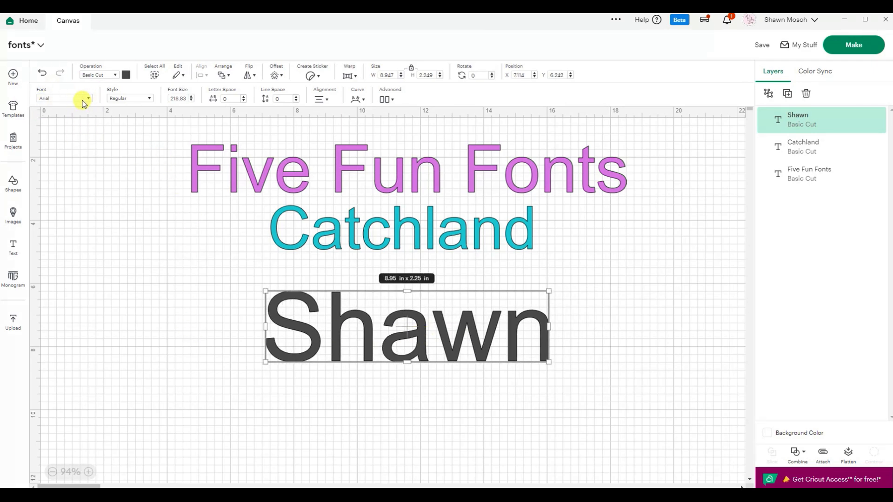
Step: Search the Cricut fonts for "catch" and apply Catchland to the first-name text, shifting it to the left on the canvas
click(82, 99)
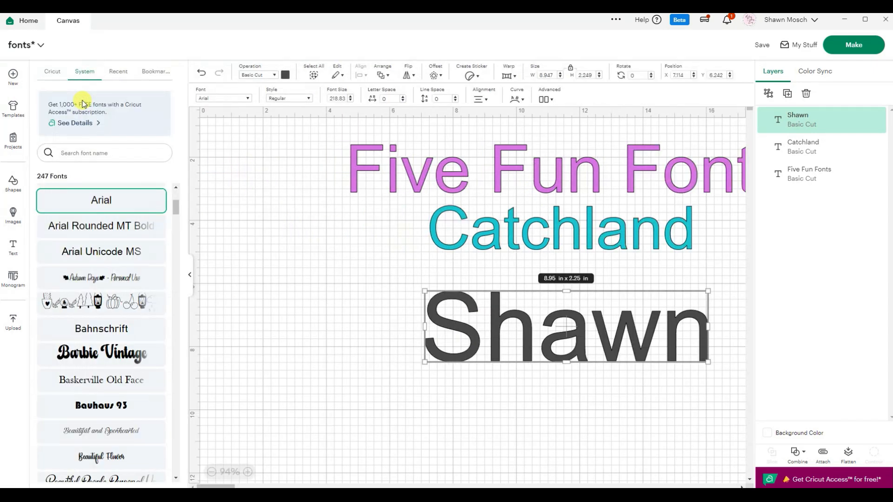
click(52, 73)
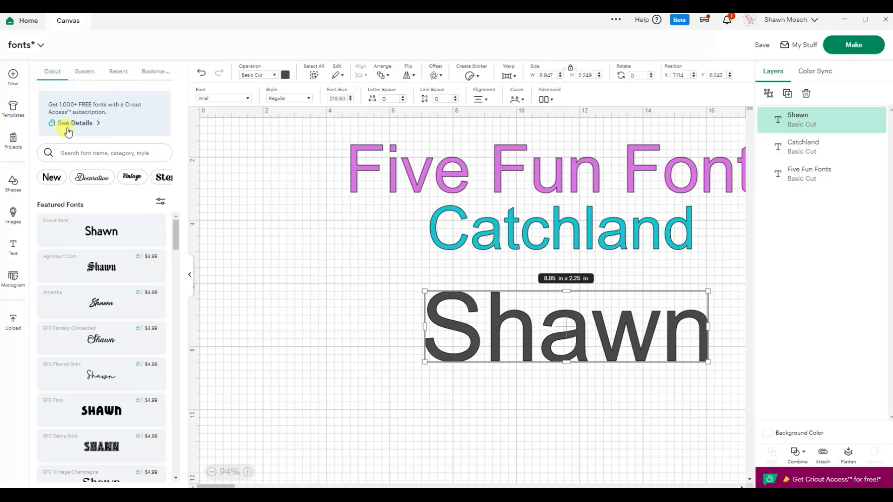
click(99, 157)
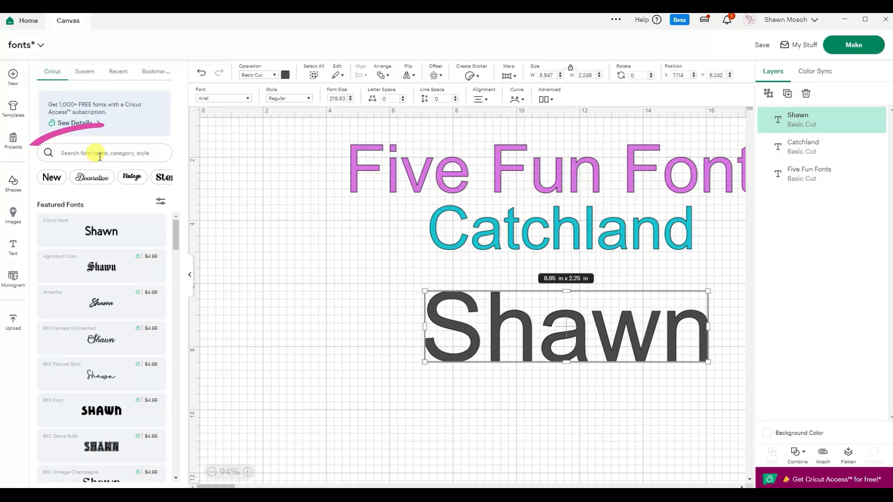
text(d)
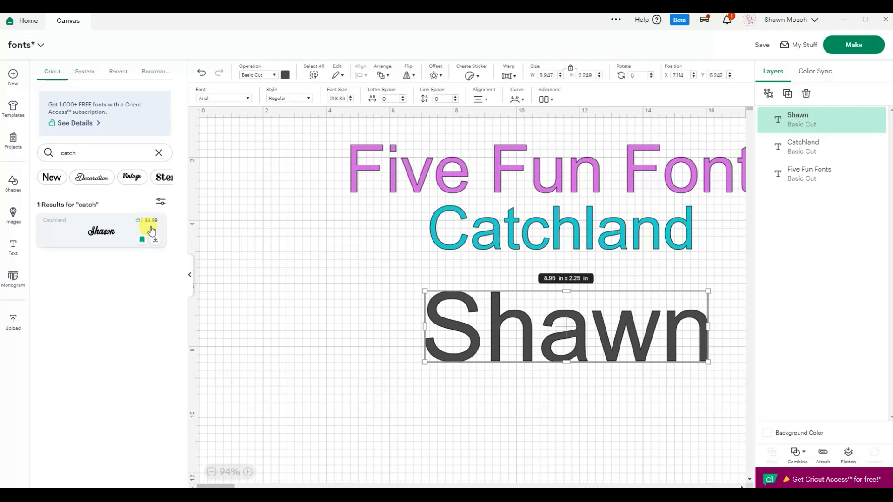
click(89, 239)
drag(558, 354, 471, 356)
click(190, 275)
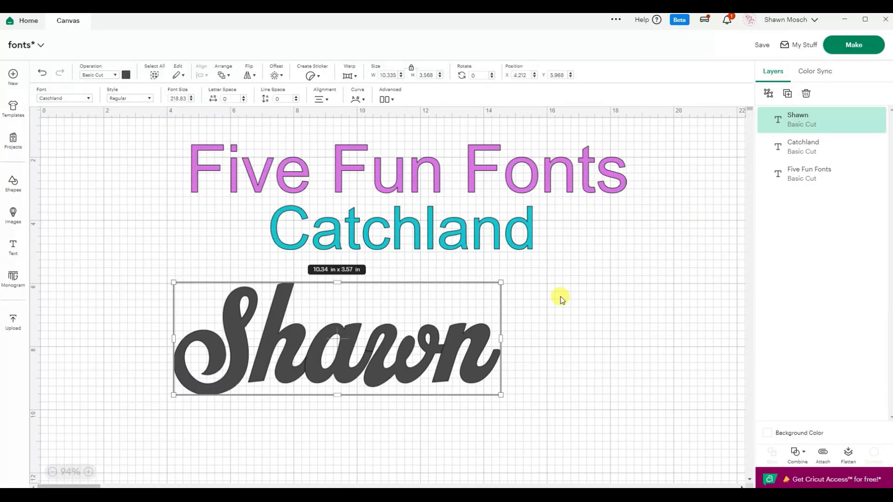
Step: Try different underscore swash lengths at the end of the first-name text and settle on five underscores
double_click(472, 372)
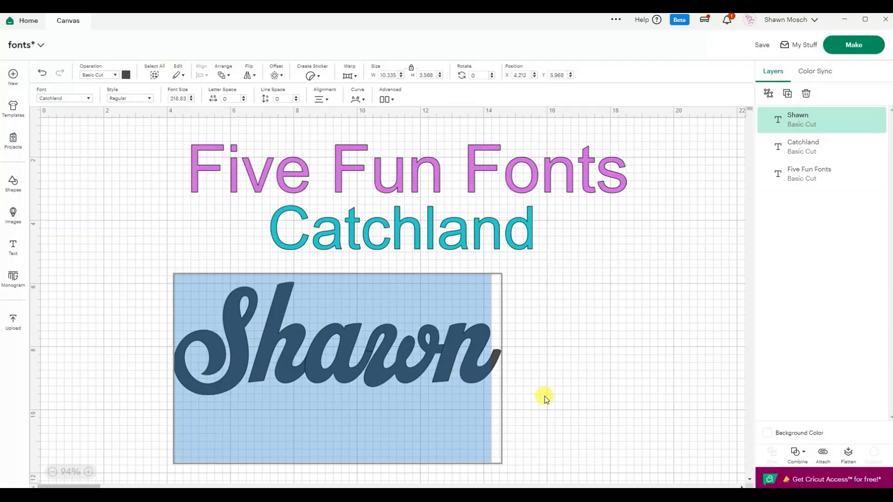
click(496, 377)
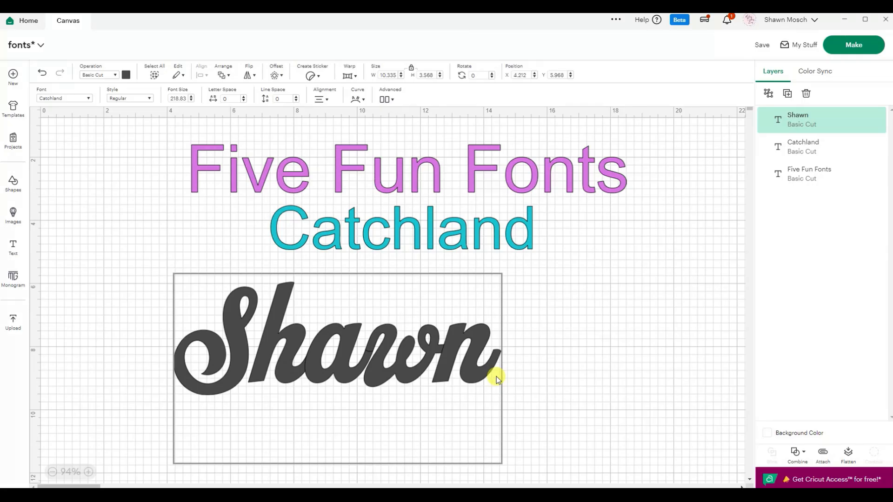
text(_)
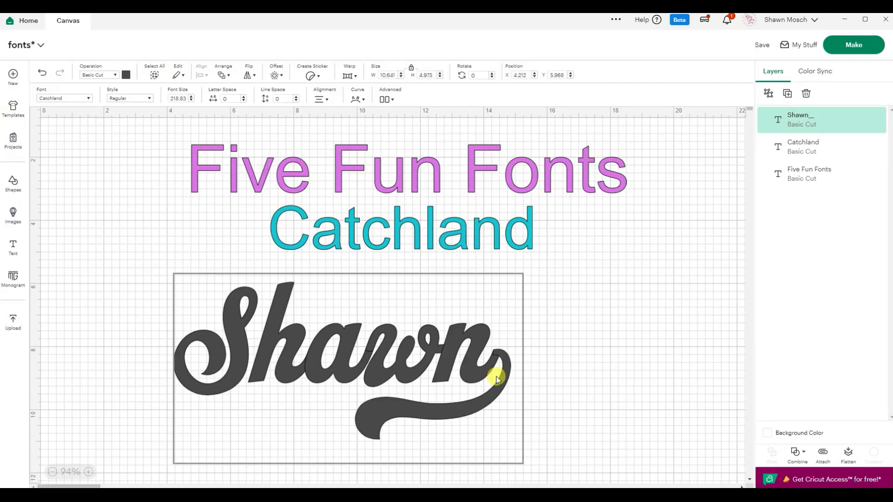
key(BackSpace)
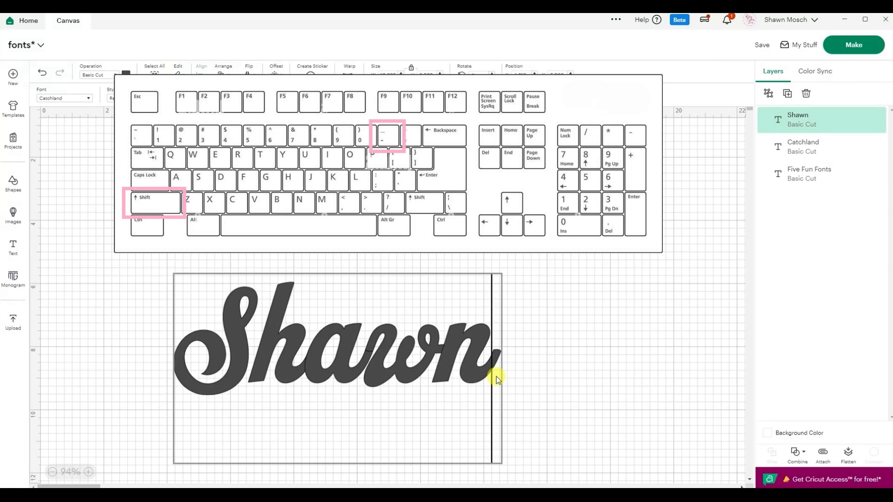
text(_)
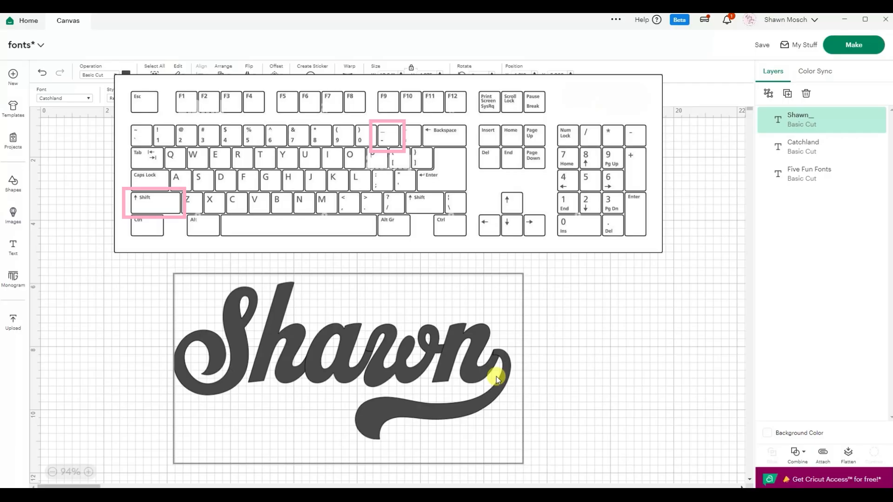
text(____)
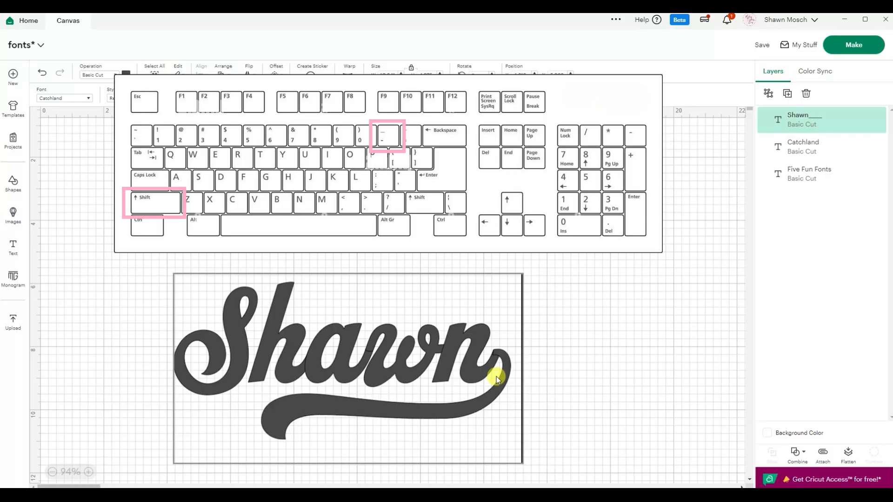
text(___)
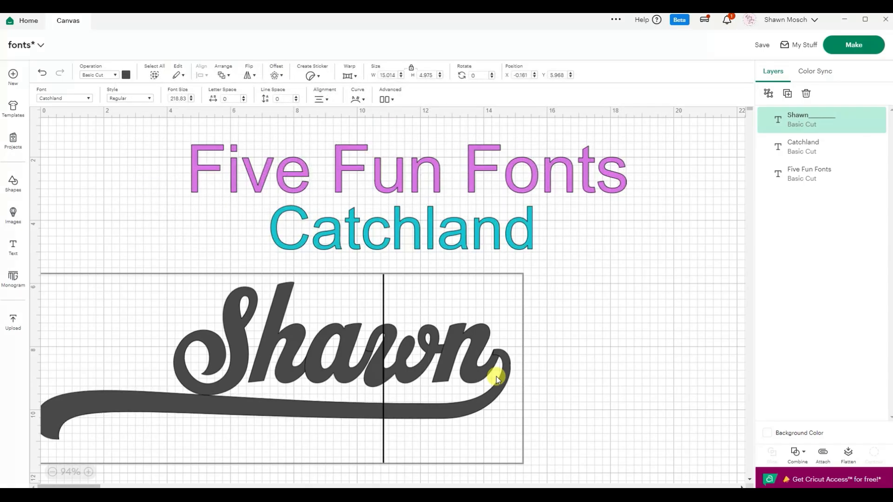
key(BackSpace)
key(BackSpace)
key(BackSpace)
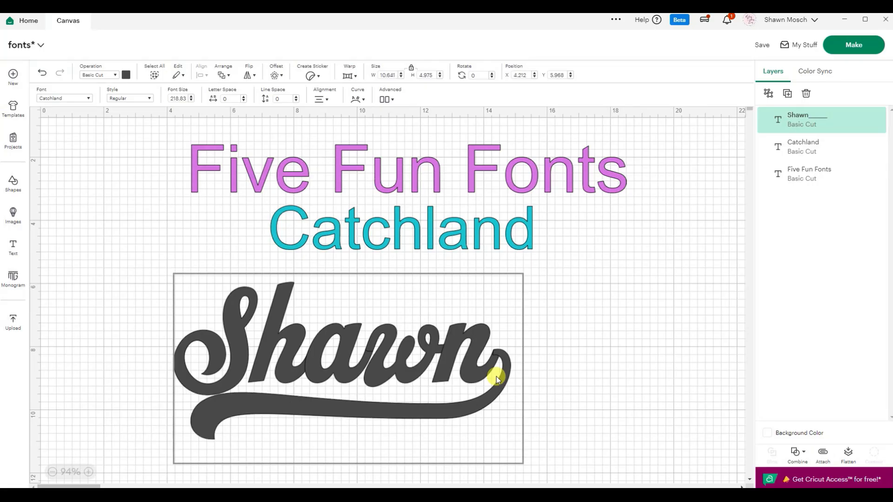
click(610, 324)
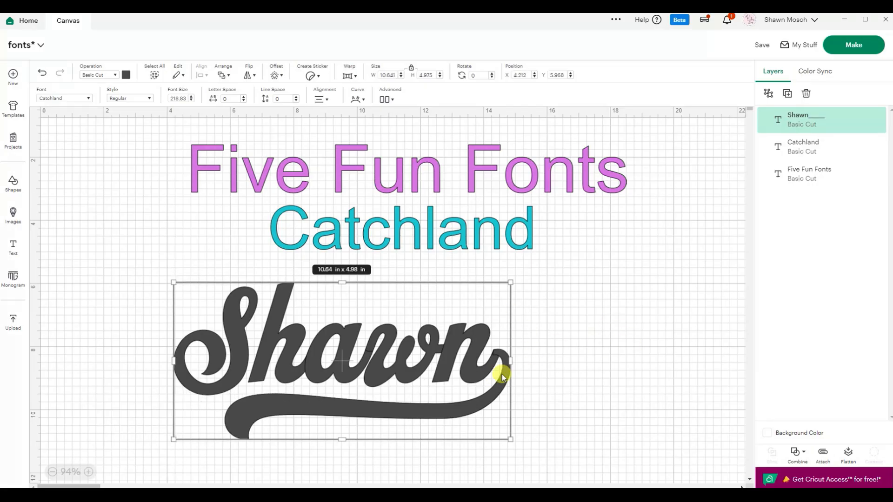
Step: Center the swashed name under the Catchland line and recolor it light salmon pink
drag(447, 375, 505, 378)
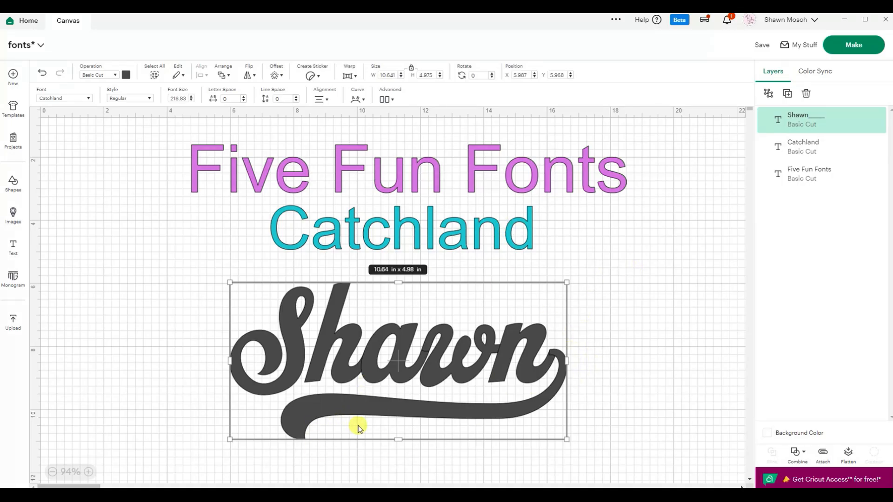
click(126, 79)
click(137, 136)
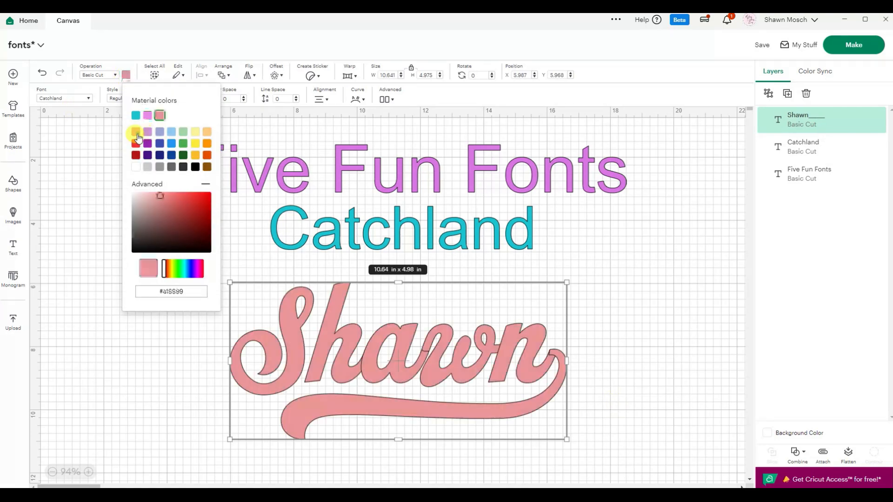
click(588, 280)
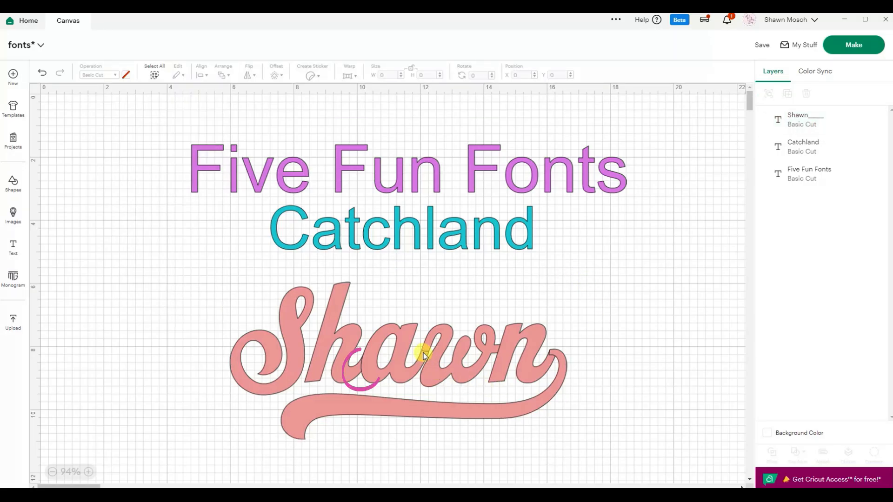
Step: Combine the overlapping letters and swash of the name into a single shape with Unite
click(499, 358)
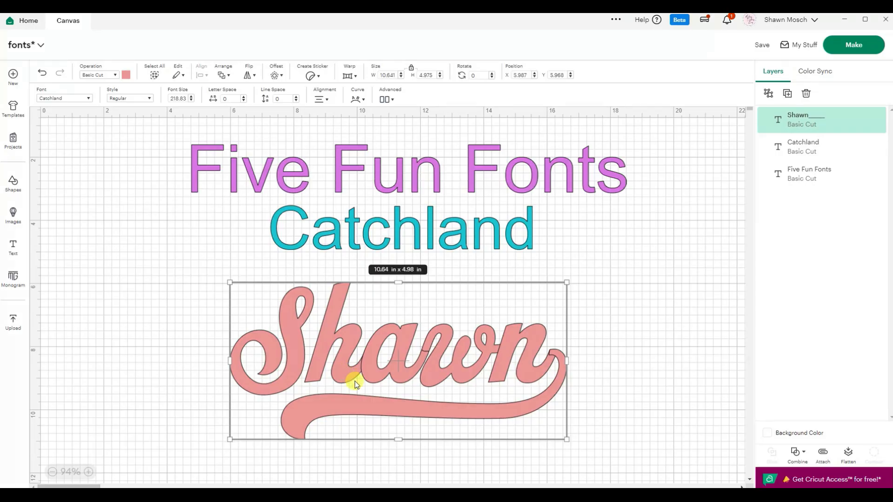
click(801, 458)
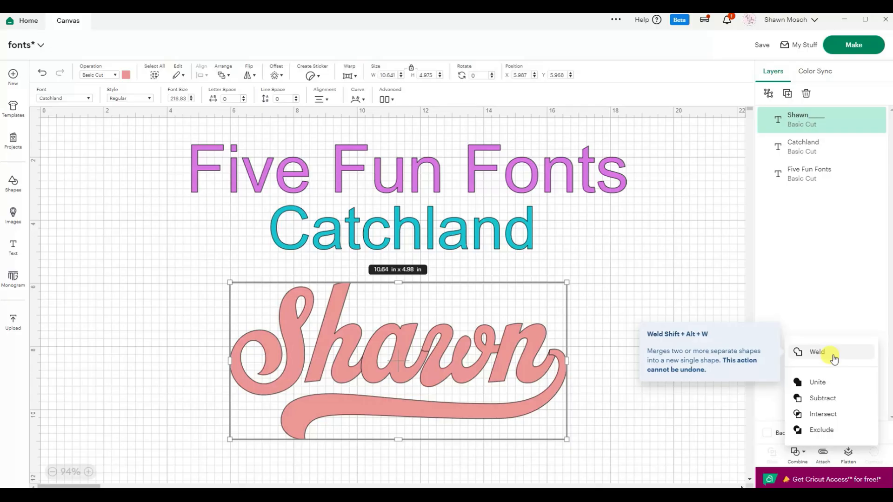
click(818, 387)
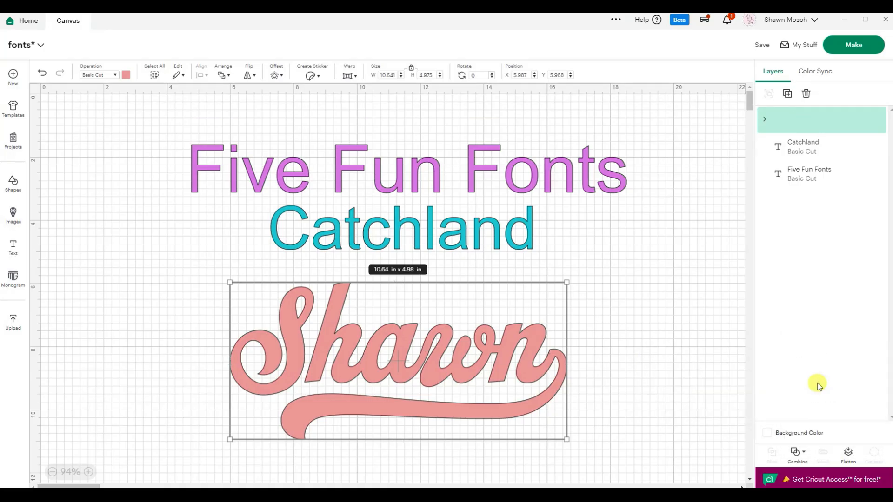
drag(454, 374, 472, 389)
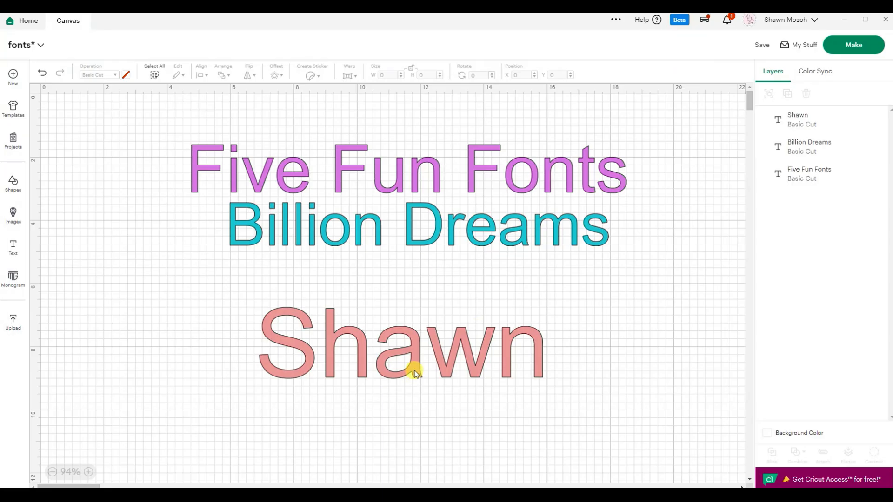
Step: Nudge the new Arial name text up and left, and apply the Cricut font Billion Dreams, found by searching "billion"
drag(416, 374, 406, 359)
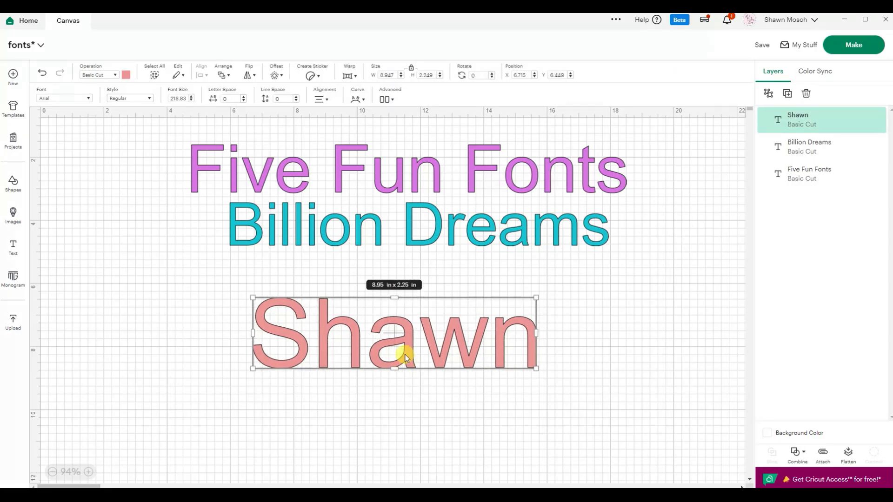
click(65, 99)
click(50, 72)
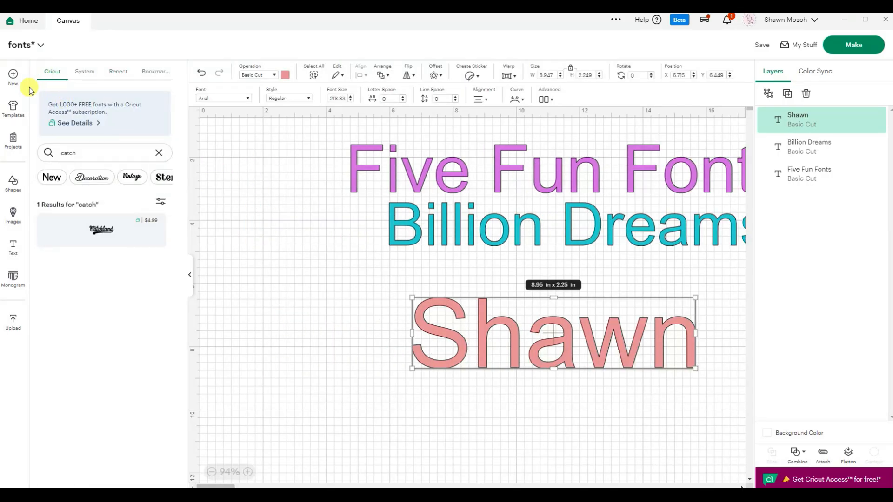
drag(88, 153, 37, 150)
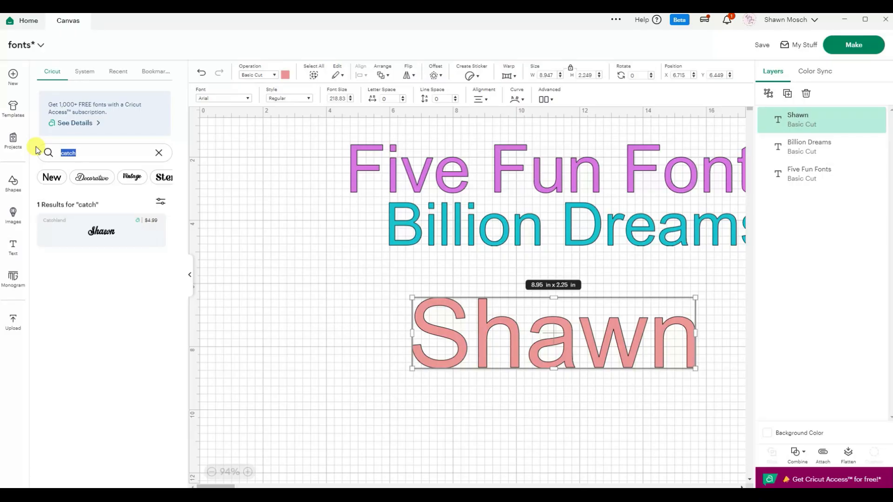
text(bl)
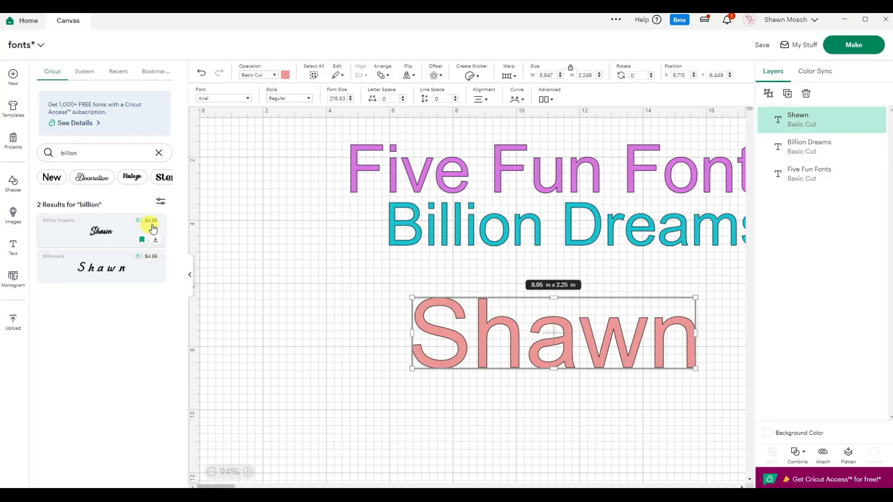
click(96, 233)
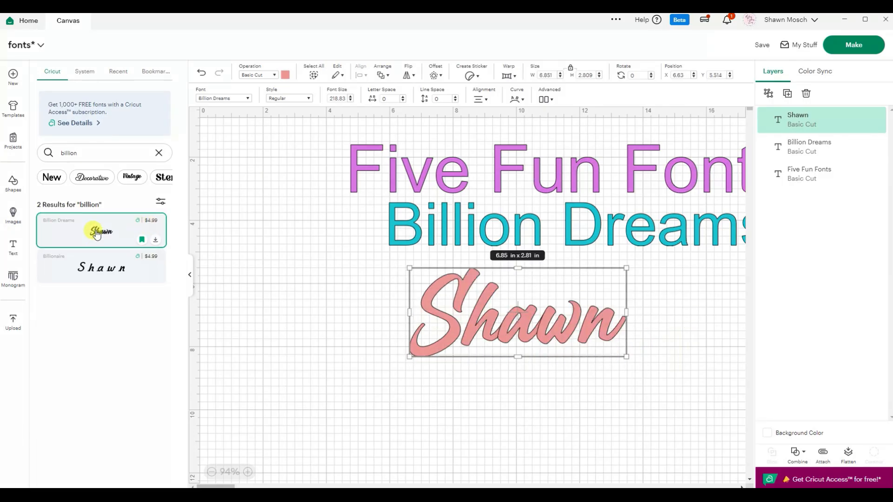
click(517, 440)
Step: Try a tail swash of seven underscores after the Billion Dreams name, shorten it through smaller counts, and clear the underscores
click(426, 327)
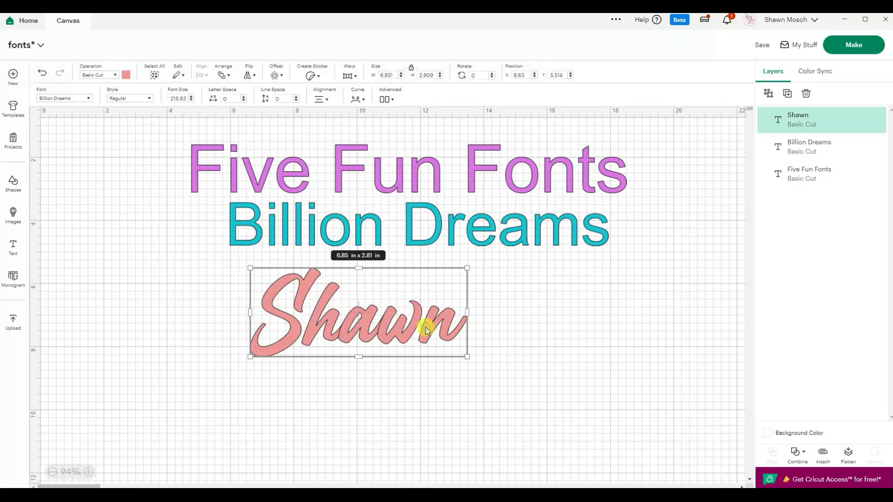
double_click(425, 327)
click(459, 336)
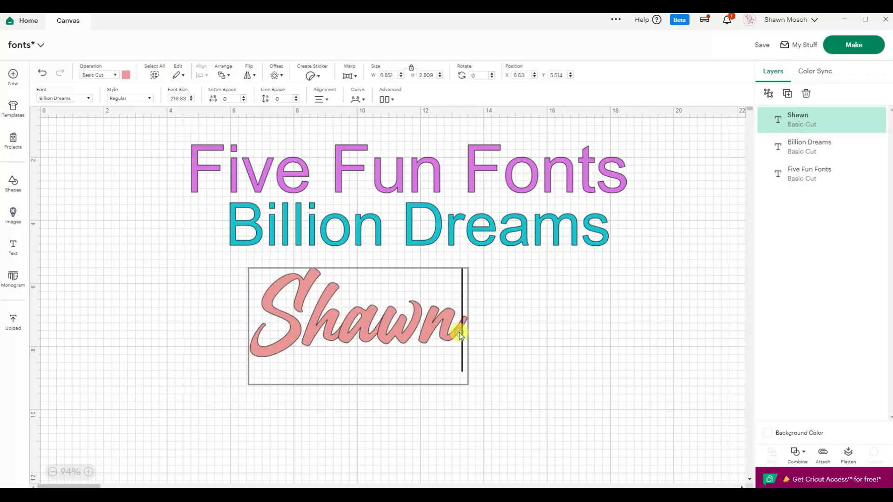
text(_______)
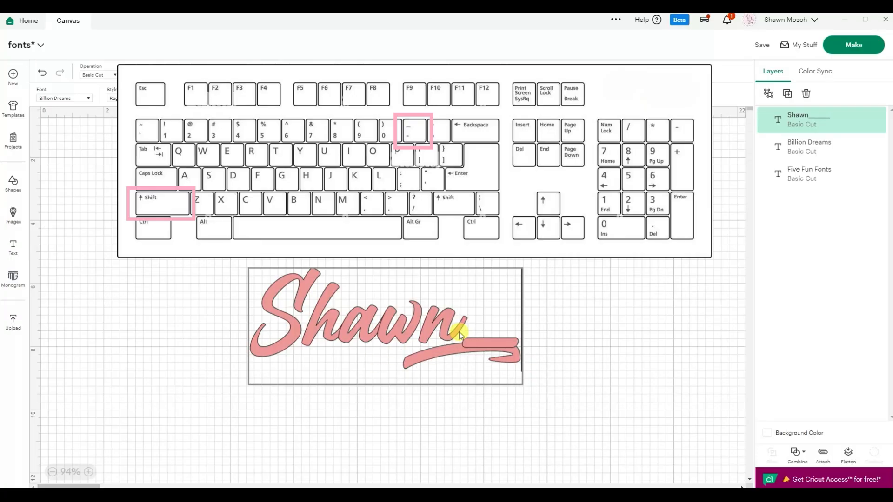
key(BackSpace)
key(BackSpace)
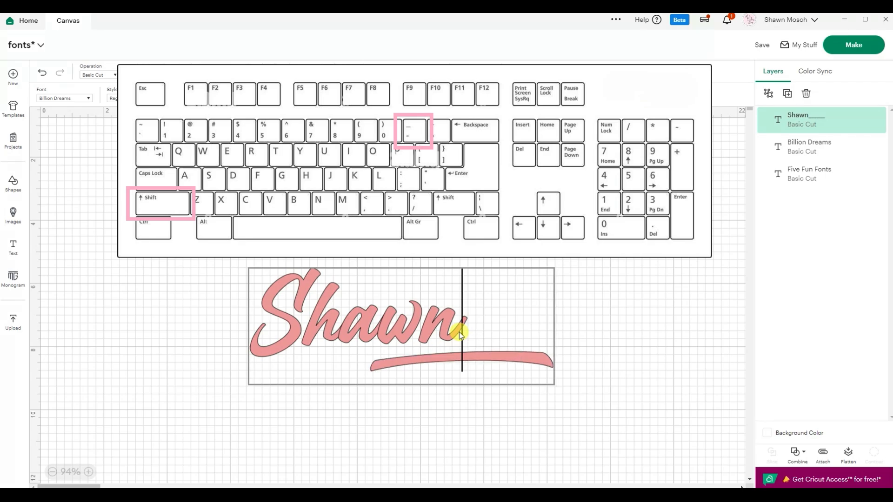
key(BackSpace)
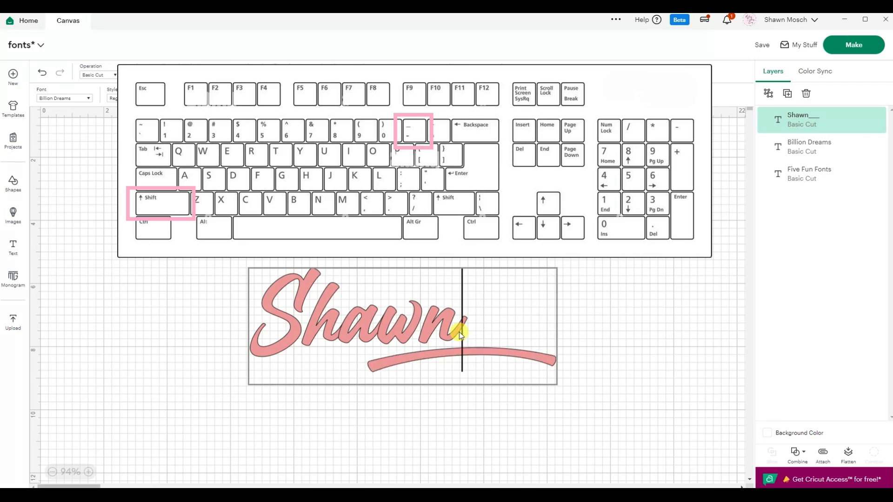
key(BackSpace)
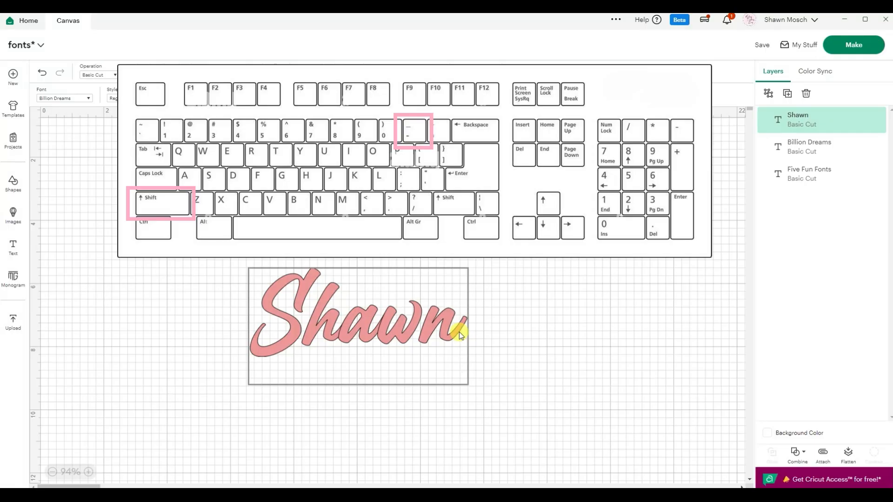
Step: Build the Billion Dreams tail swash again by adding underscores after the name, stepping from one up to at least seven
text(_)
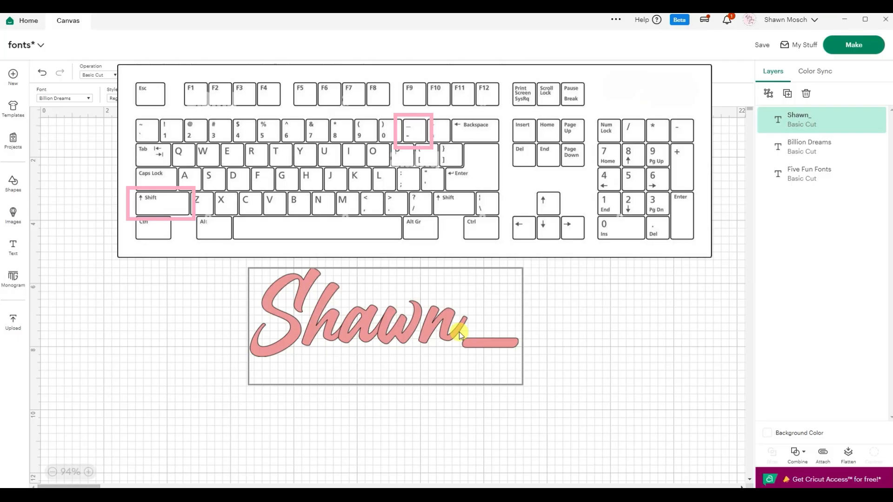
text(_)
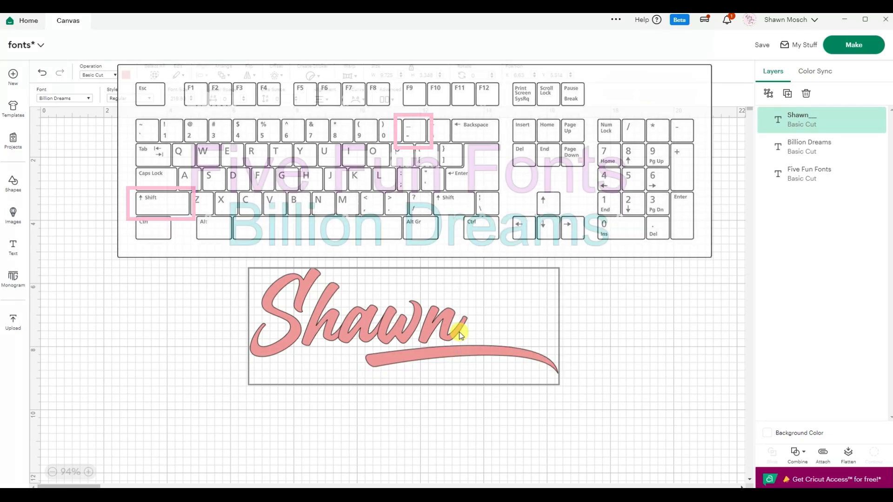
text(_)
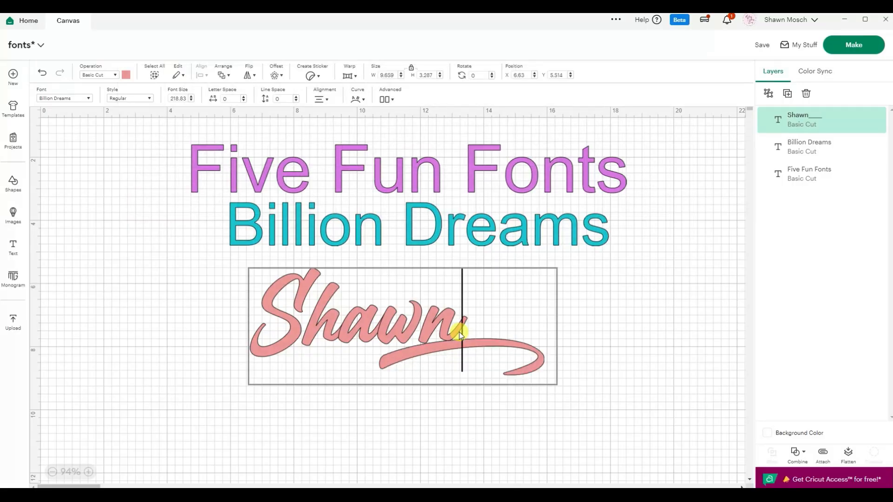
text(__)
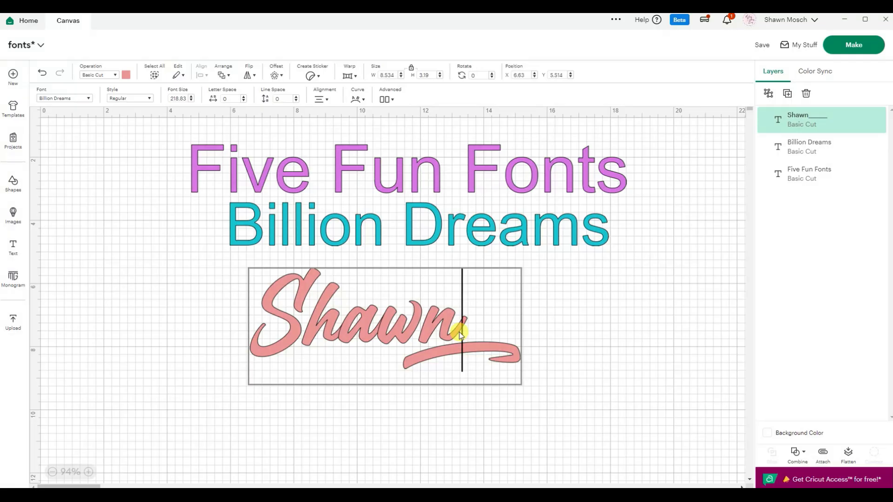
text(_)
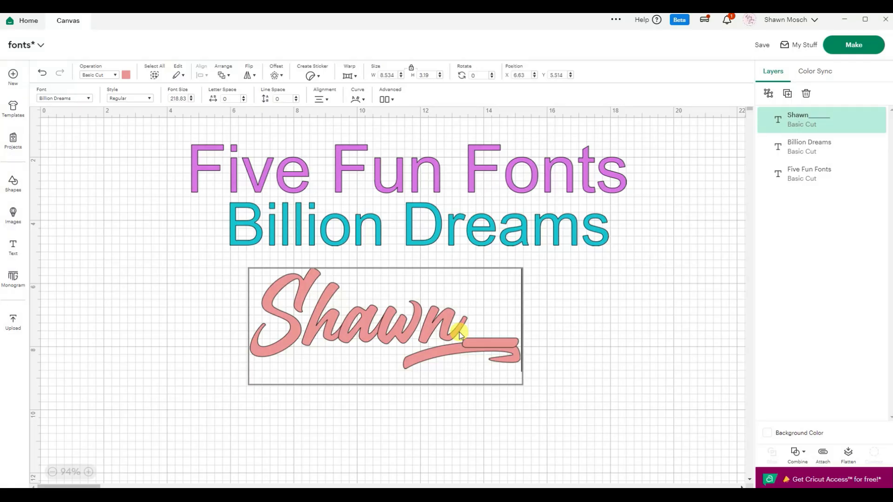
text(__)
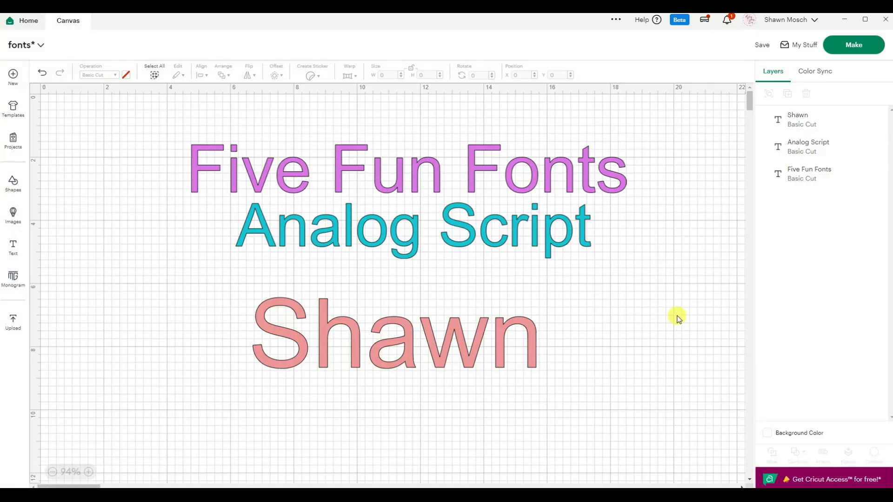
Step: Apply the Cricut font Analog Script, found by searching "analog", to the Arial name text under the Analog Script line
click(450, 353)
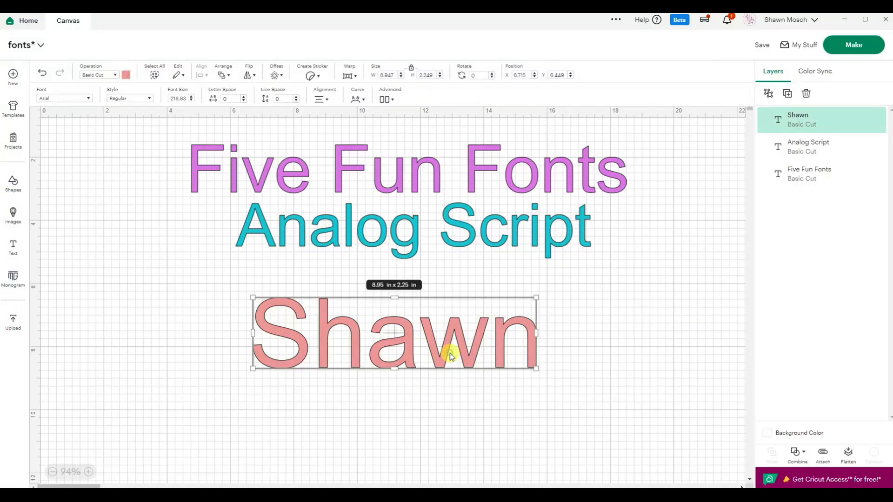
click(75, 99)
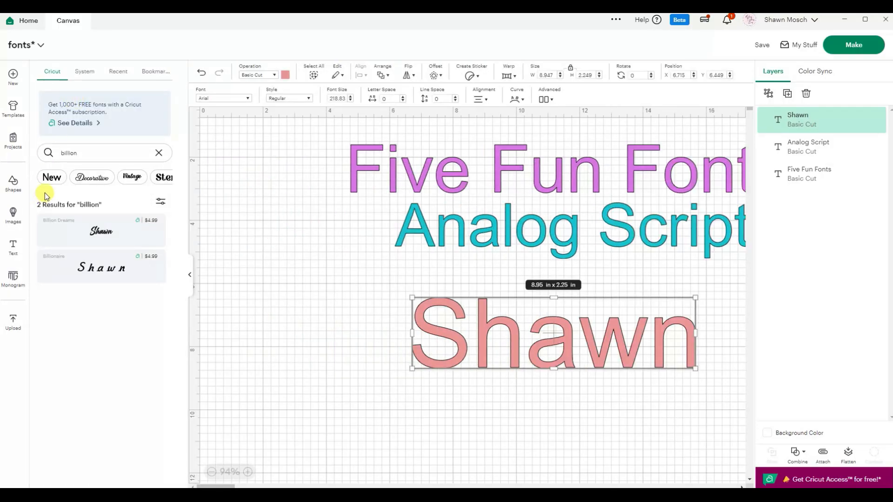
click(77, 158)
text(analog)
mouse_move(74, 238)
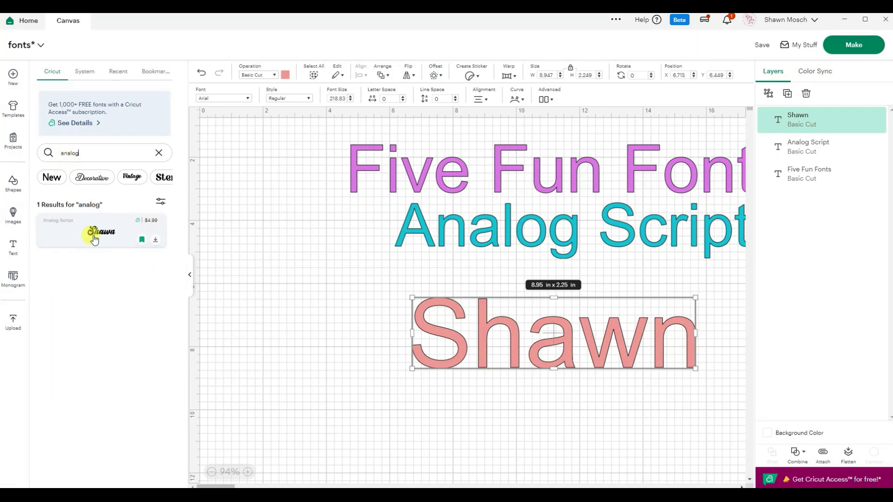
click(94, 240)
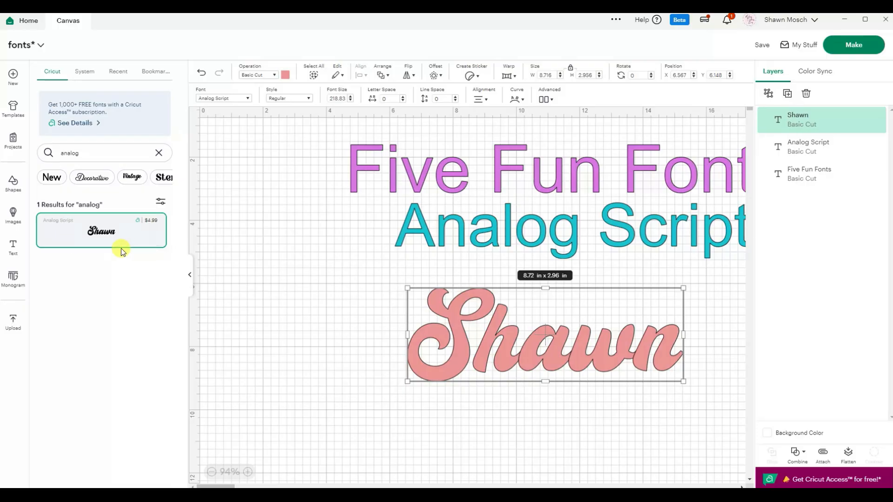
Step: Look through the bookmarked fonts and return to the Cricut font list
click(143, 247)
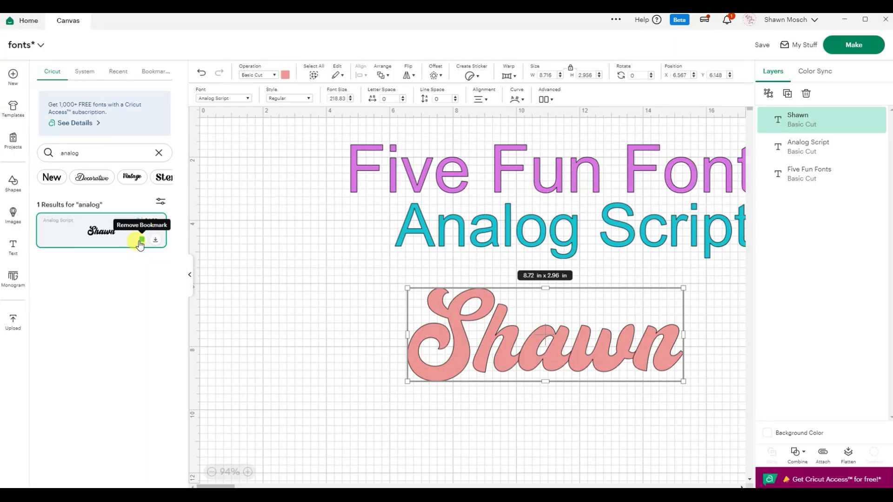
click(157, 73)
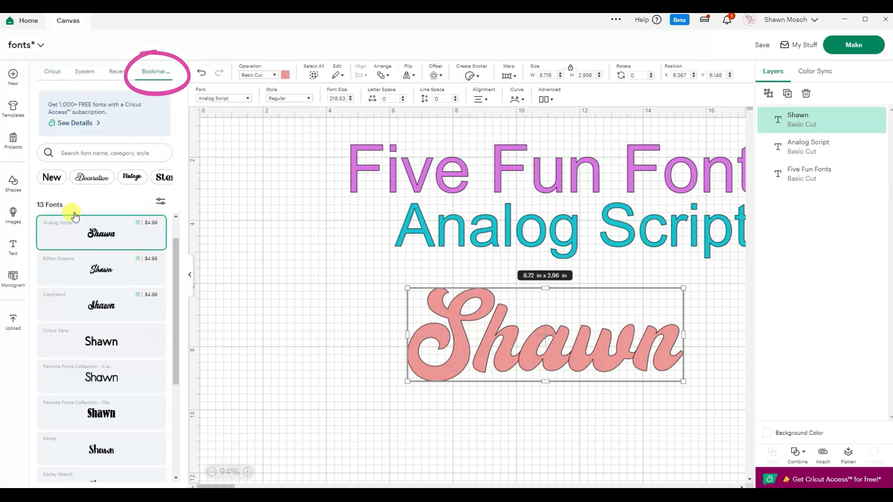
scroll(110, 432, down, 3)
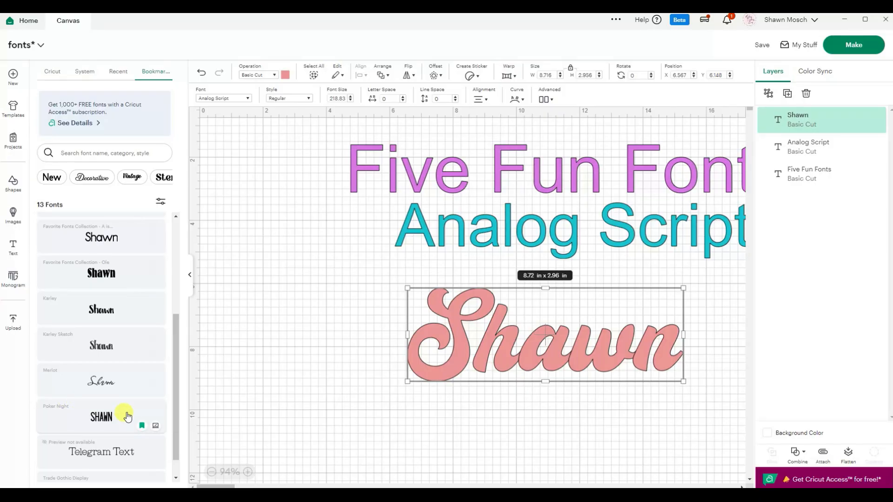
scroll(123, 416, up, 4)
click(46, 72)
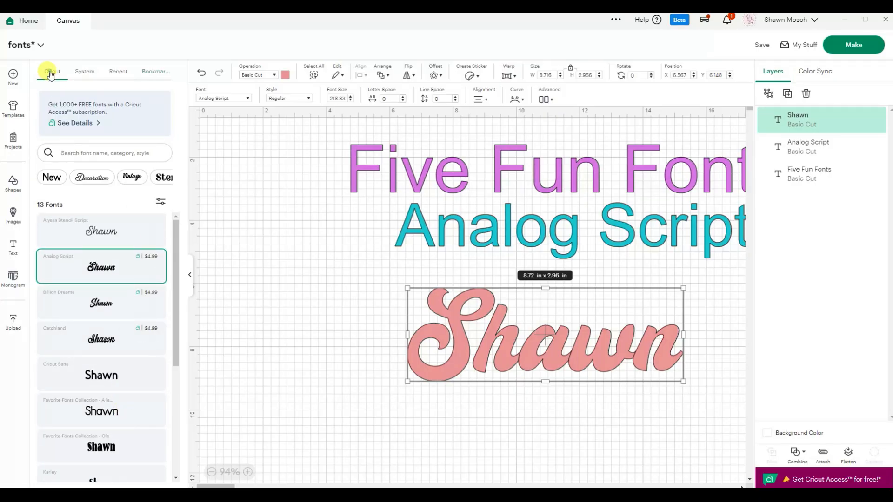
Step: Try tail swashes of two, four and more underscores after the Analog Script name, and remove all the underscores
click(351, 334)
click(362, 342)
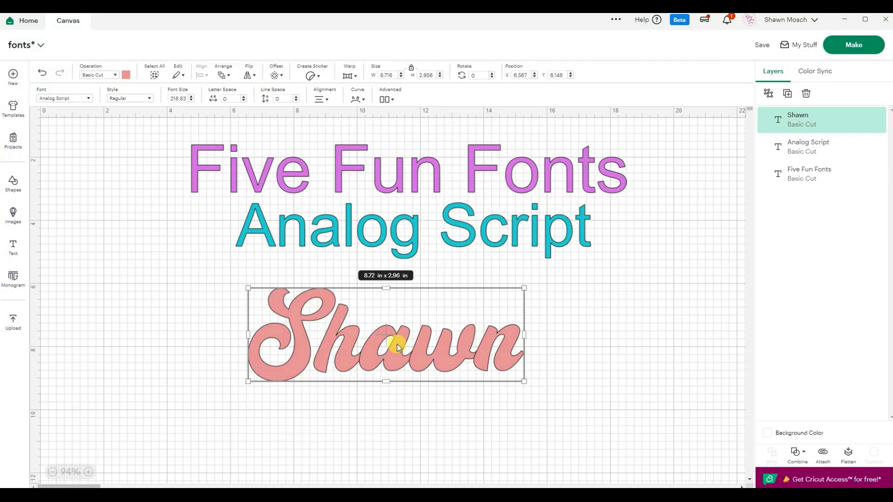
double_click(446, 358)
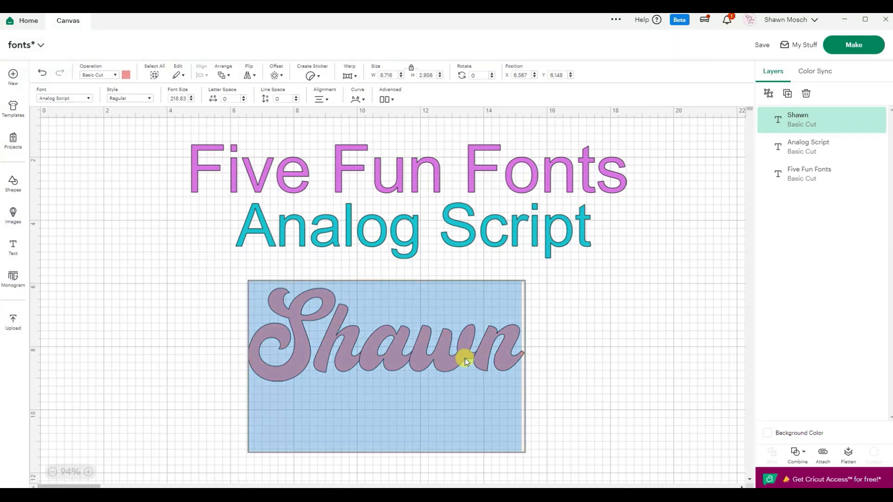
click(514, 359)
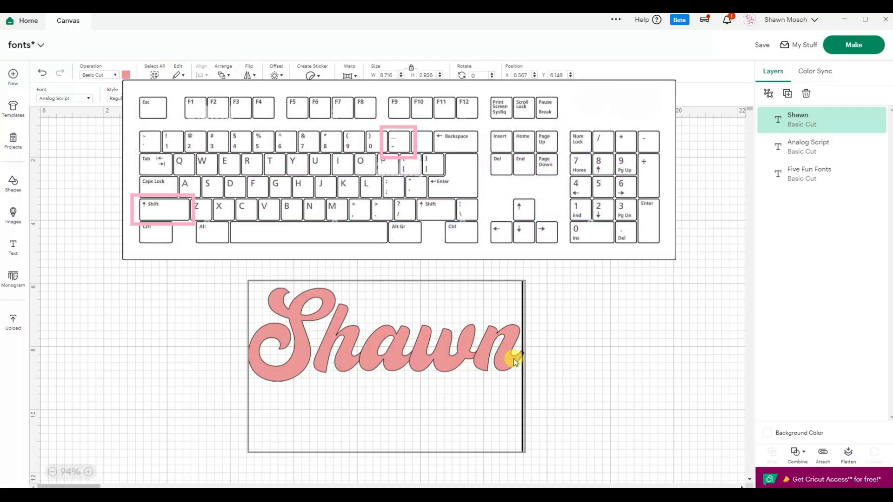
text(__)
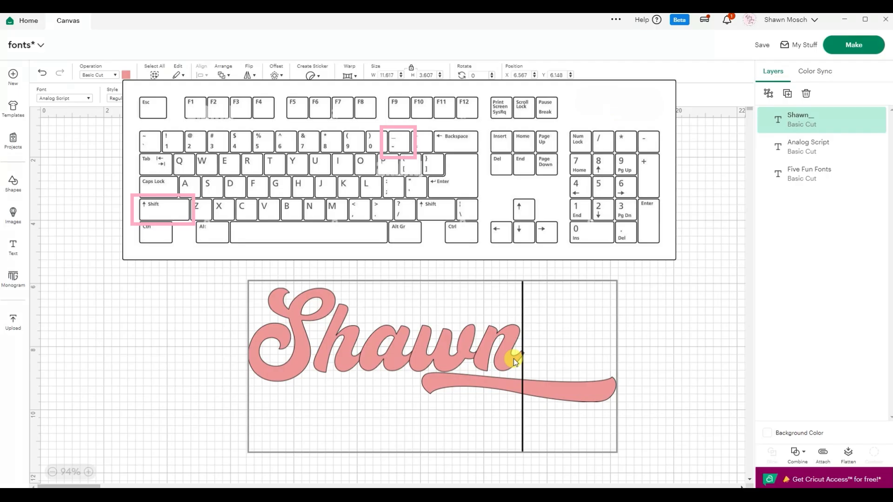
text(_______)
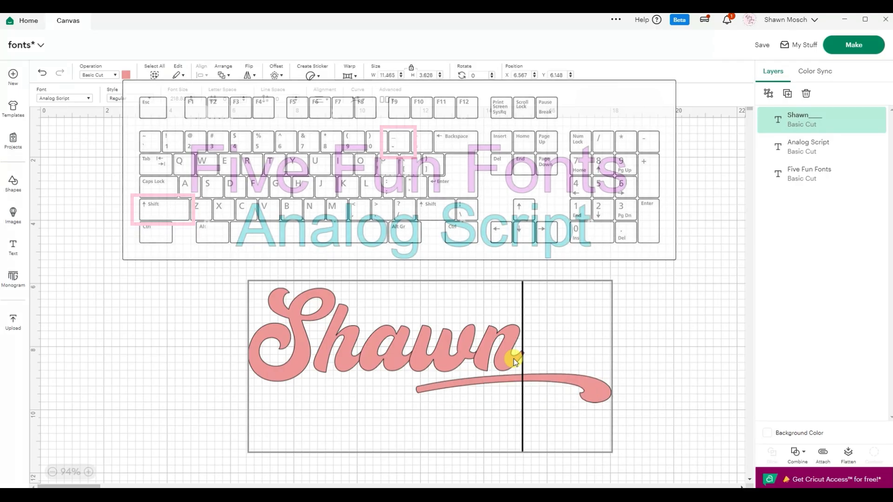
key(BackSpace)
key(BackSpace)
key(BackSpace)
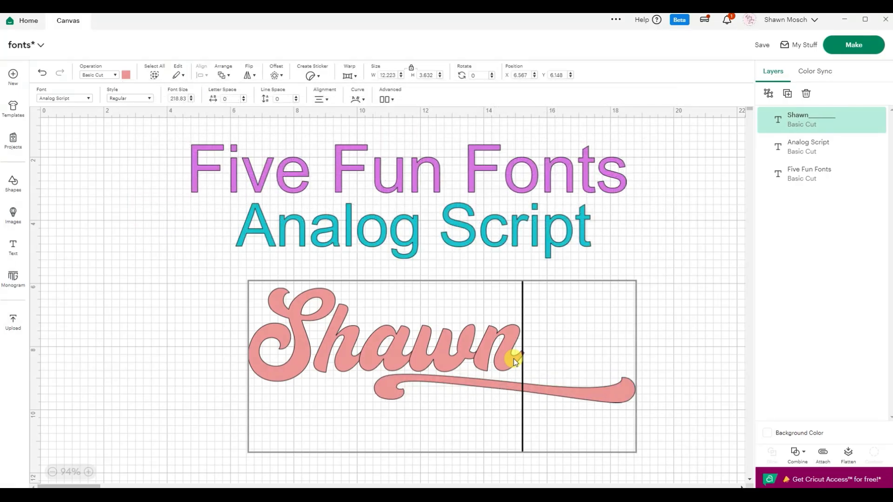
key(BackSpace)
key(BackSpace)
key(BackSpace)
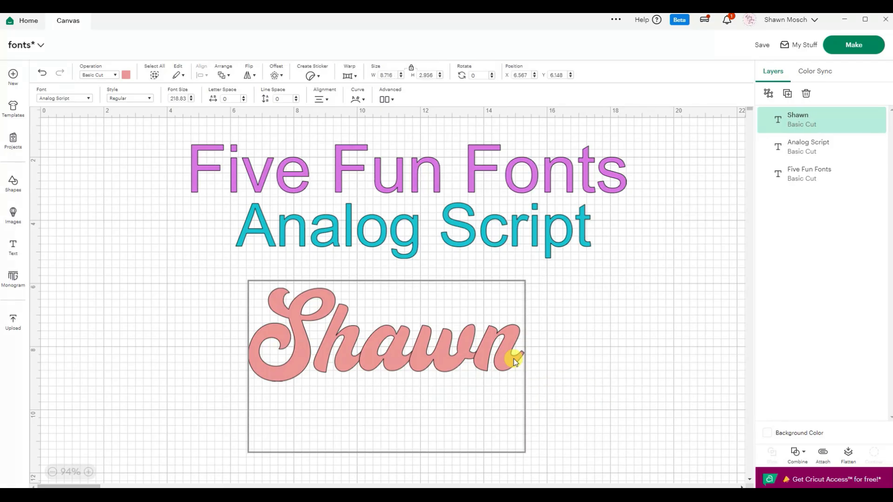
click(678, 242)
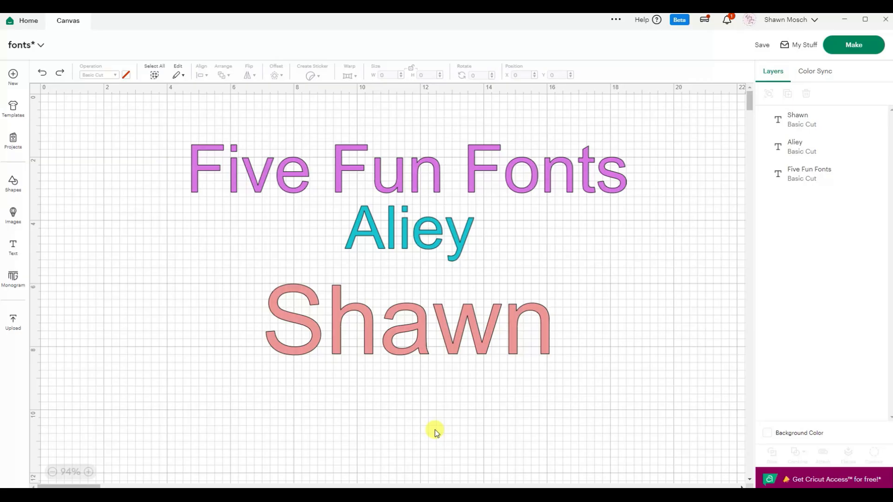
Step: Apply the Cricut font Aliey, found by searching "aliey", to the Arial name text under the Aliey line
click(455, 339)
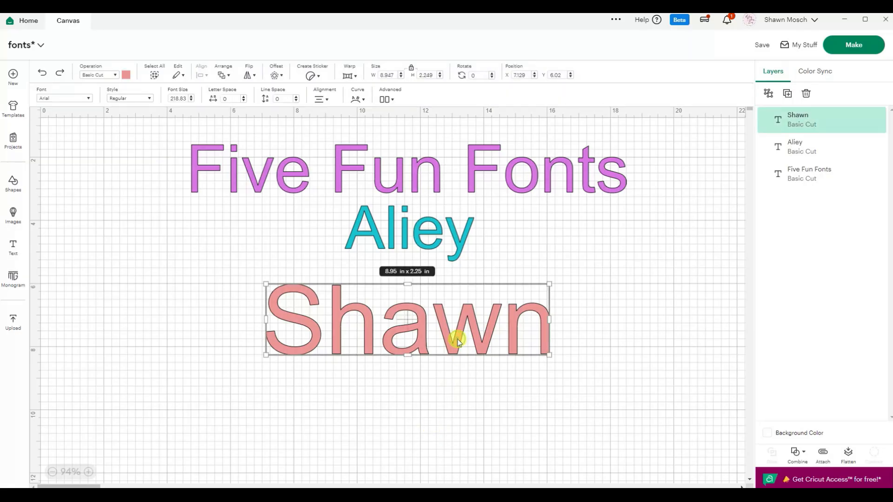
click(63, 96)
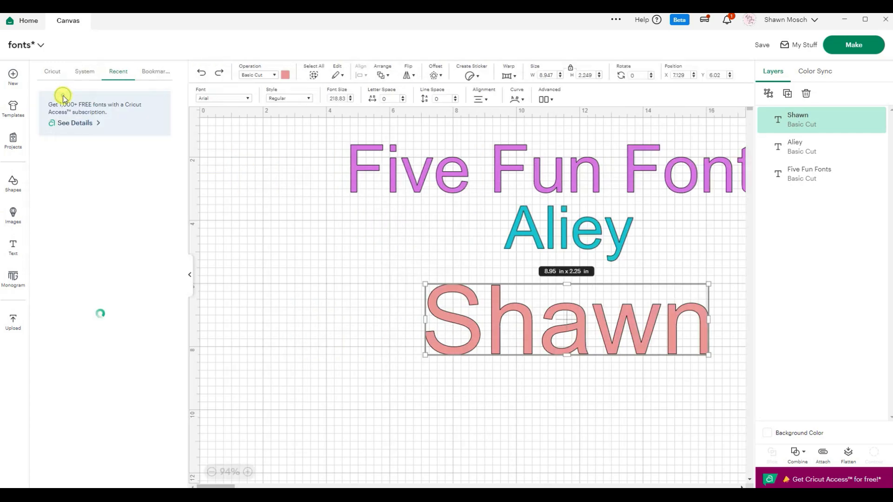
click(53, 76)
double_click(104, 151)
text(aliey)
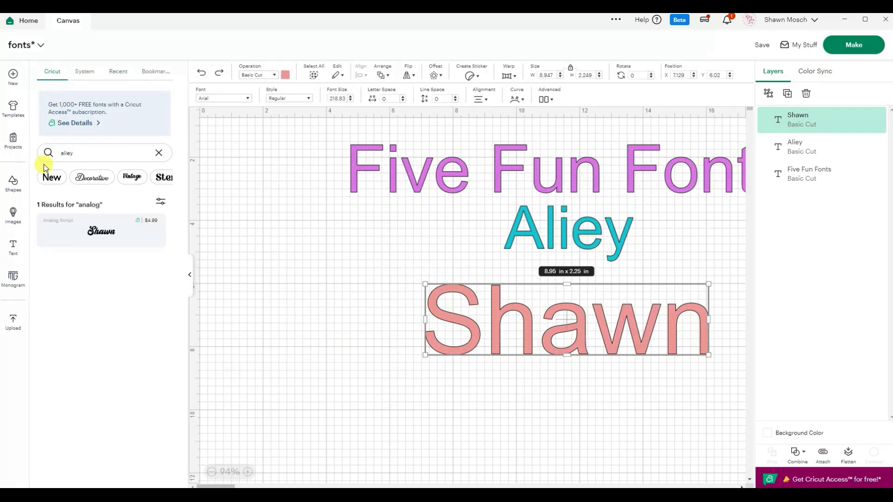
click(88, 227)
click(422, 374)
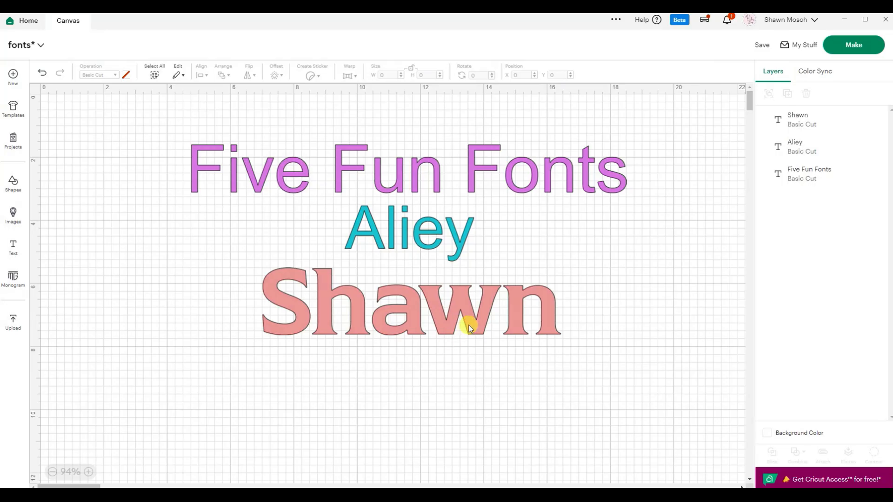
Step: Add a leading { swash and a closing } swash around the name set in the Aliey font
click(445, 322)
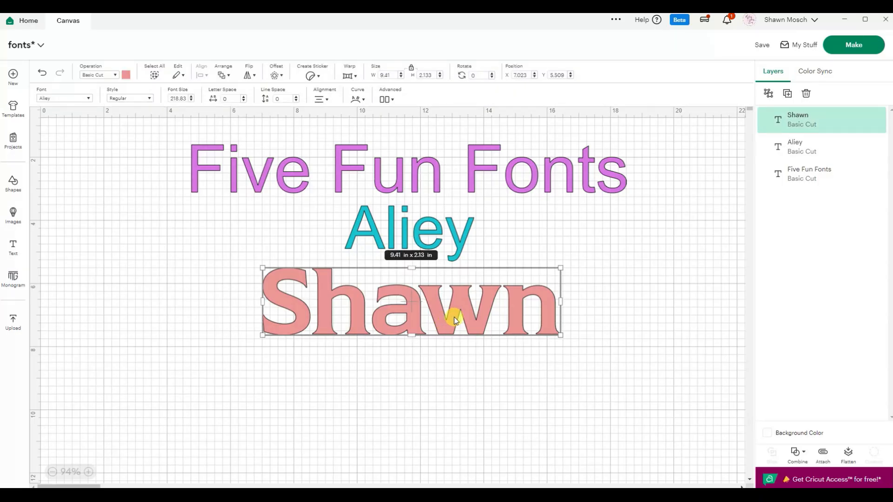
double_click(455, 320)
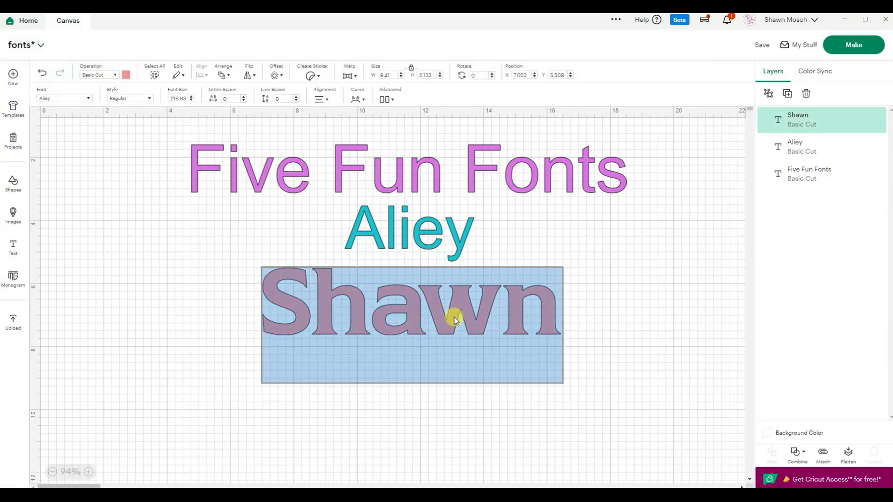
click(263, 331)
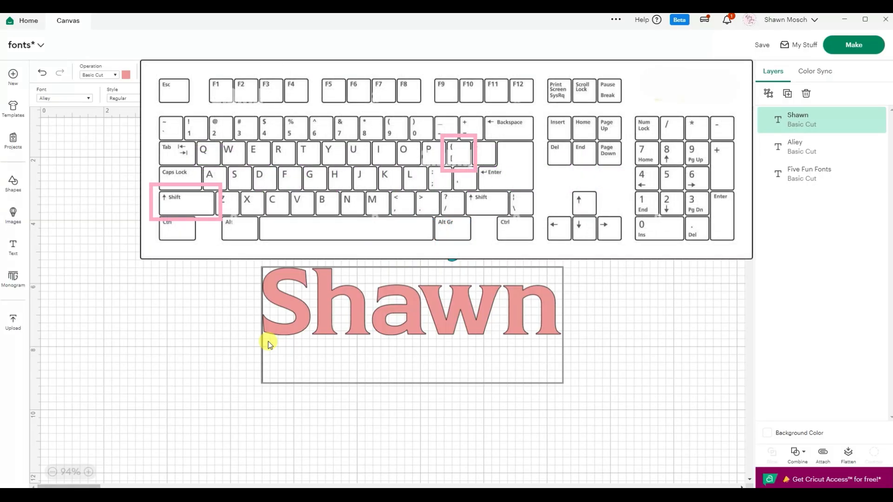
text({)
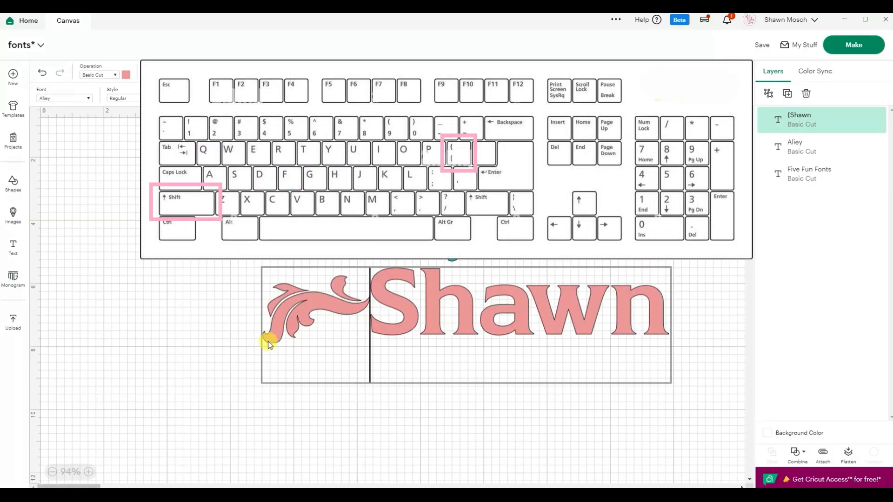
drag(407, 333, 465, 332)
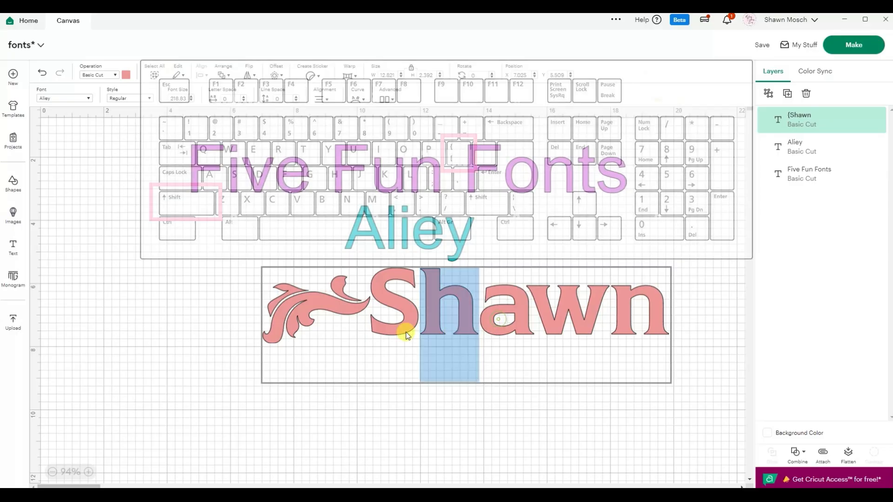
click(666, 328)
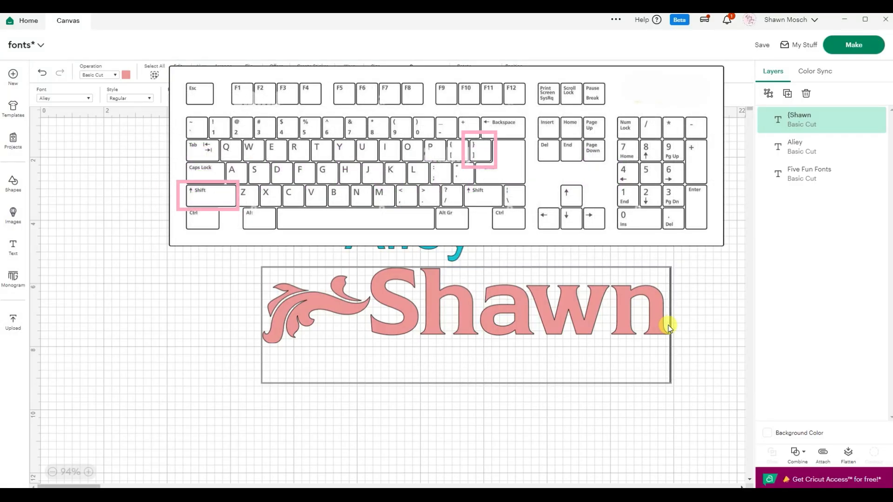
text(})
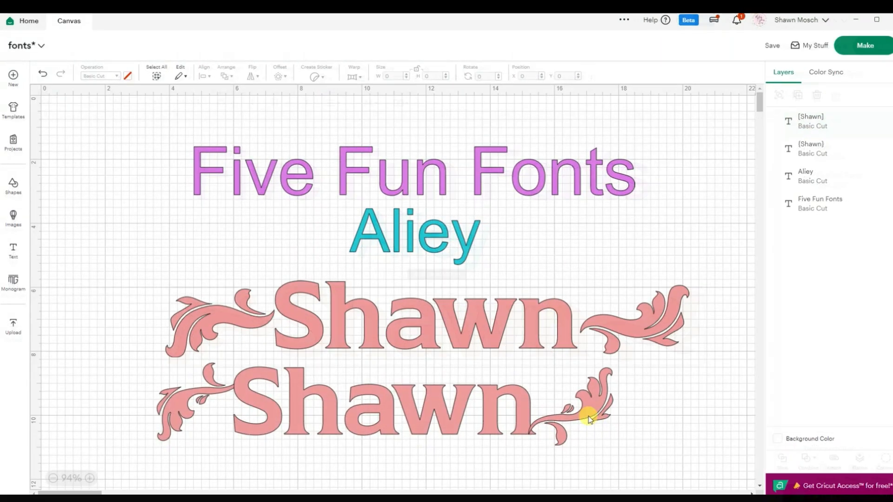
Step: Shift the square-bracket version of the name slightly right beneath the curly-bracket version
drag(589, 419, 625, 420)
click(657, 367)
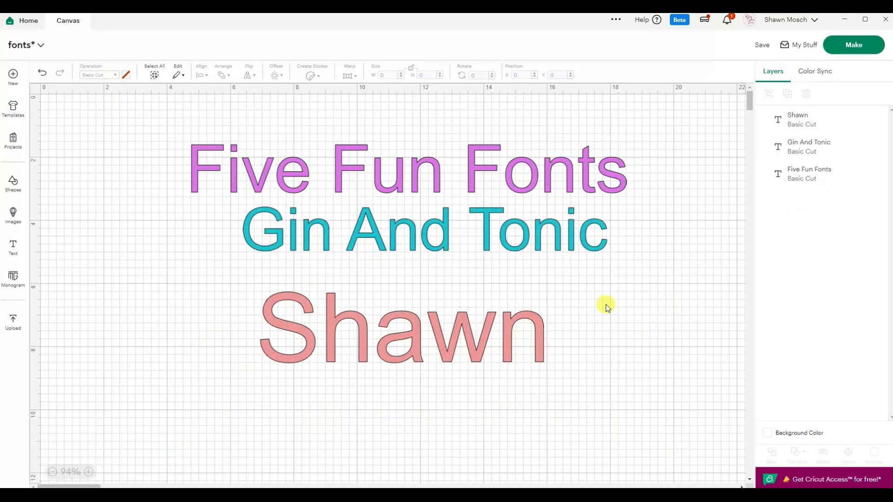
Step: Apply the Cricut font Gin And Tonic, found by searching "gin", to the Arial name and move the name further left on the canvas
click(403, 336)
click(75, 98)
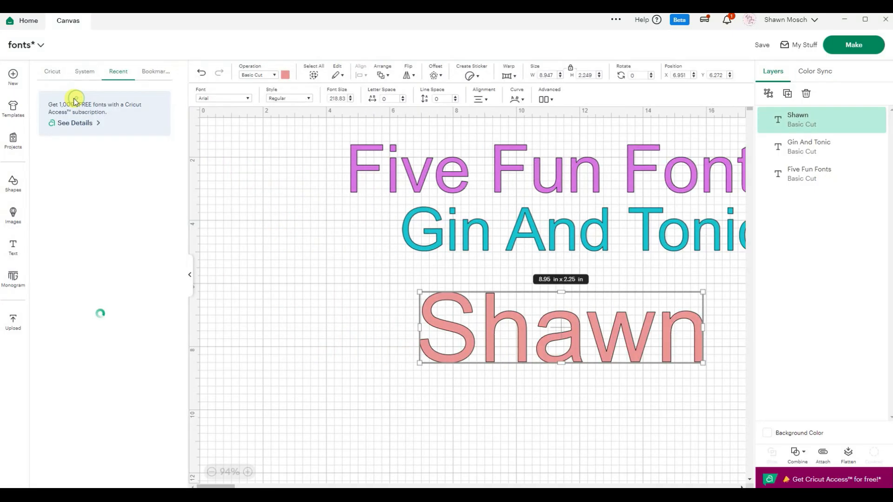
drag(87, 153, 44, 154)
text(gin)
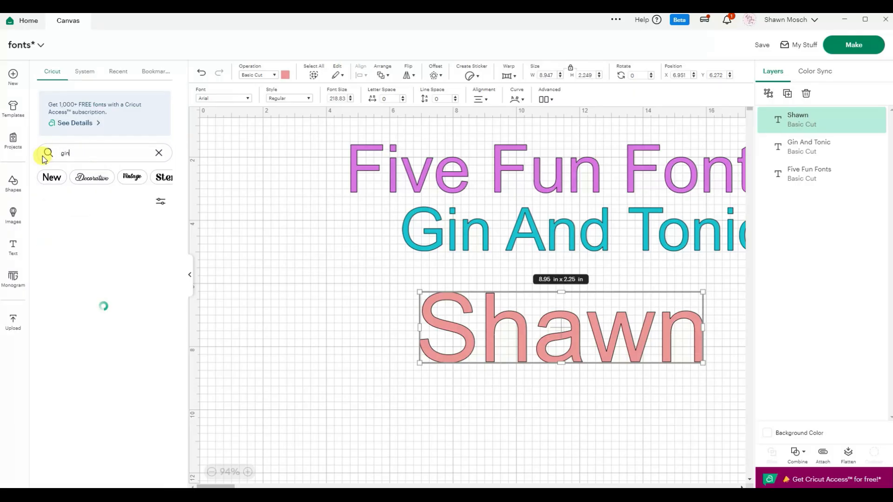
click(92, 228)
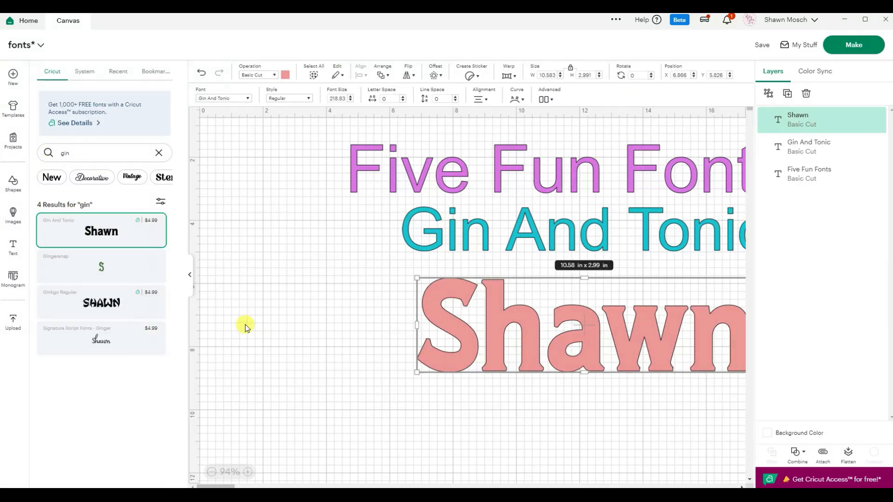
click(189, 276)
drag(520, 343, 390, 345)
Step: Append the catchword AND in capitals after the Gin And Tonic name, with a space before and after the word
double_click(380, 346)
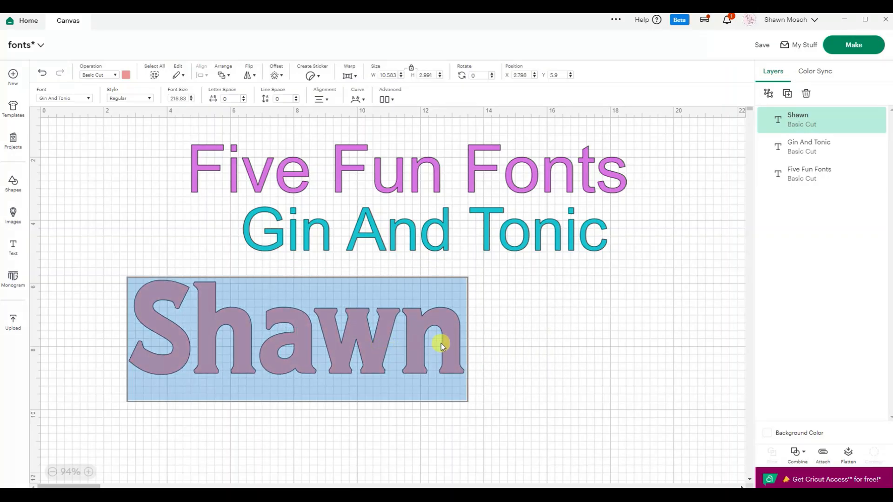
click(461, 343)
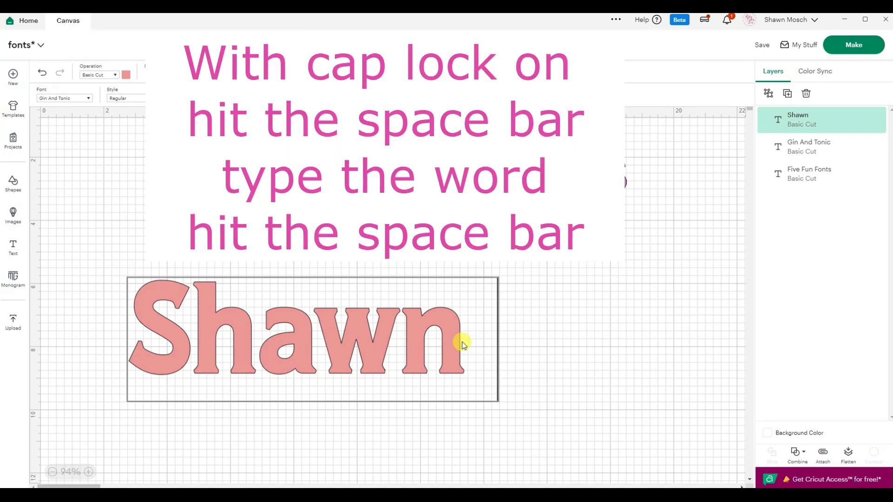
text(AND)
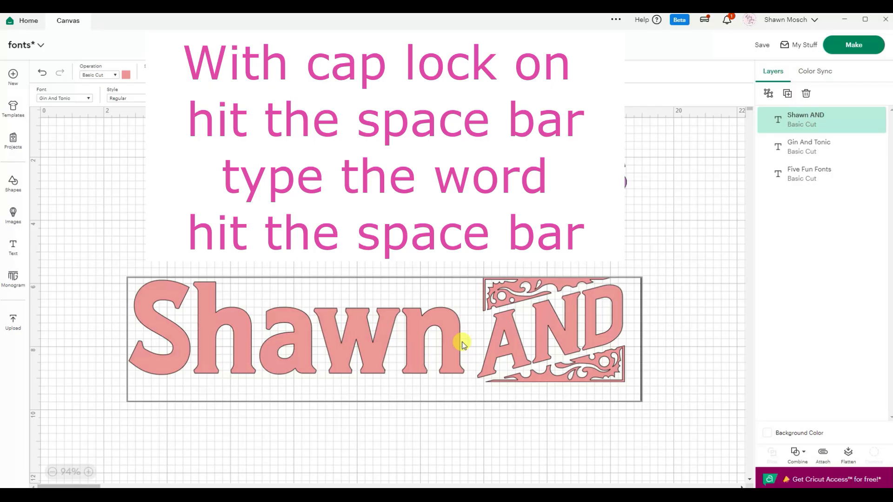
click(710, 227)
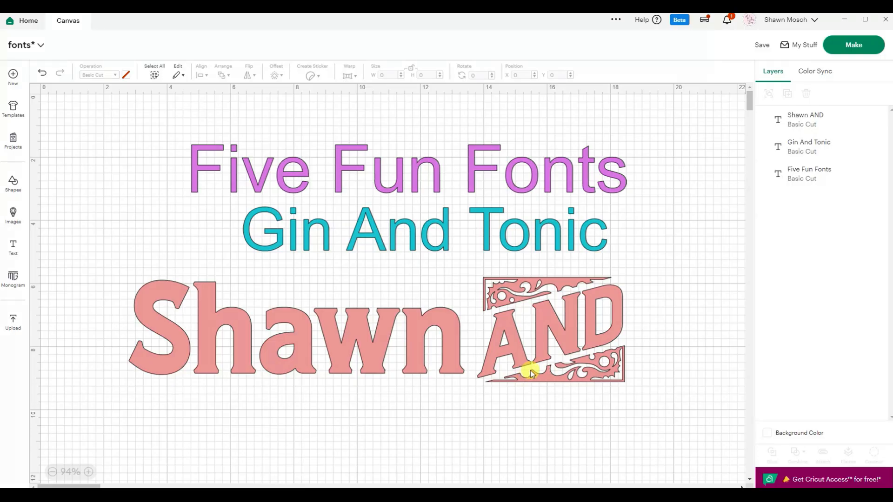
Step: Replace the catchword AND after the Gin And Tonic name with TO in capitals
click(389, 339)
drag(628, 335, 488, 348)
key(BackSpace)
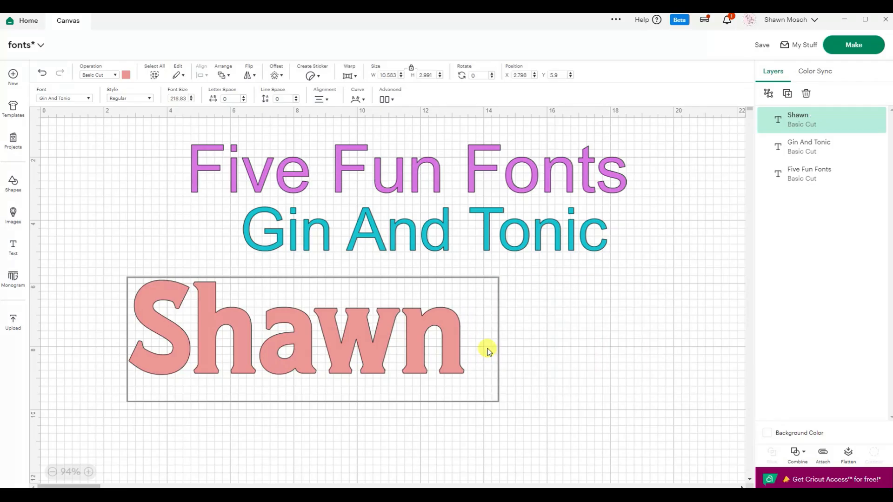
text(TO)
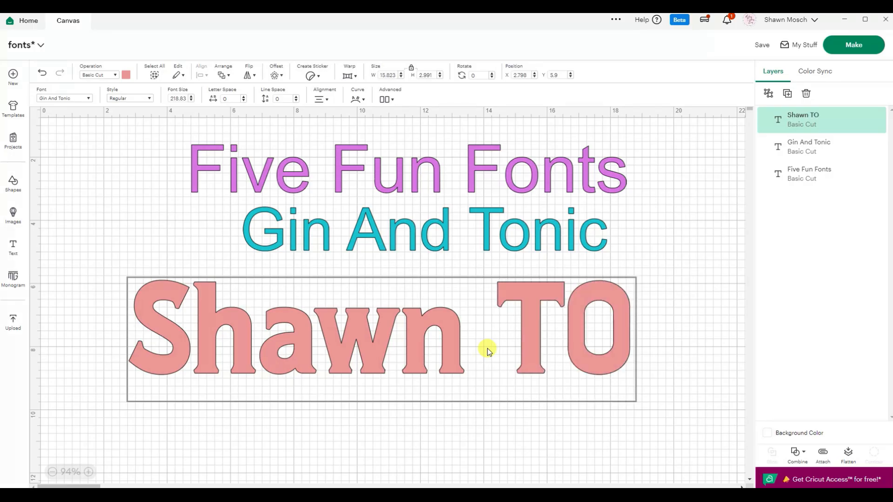